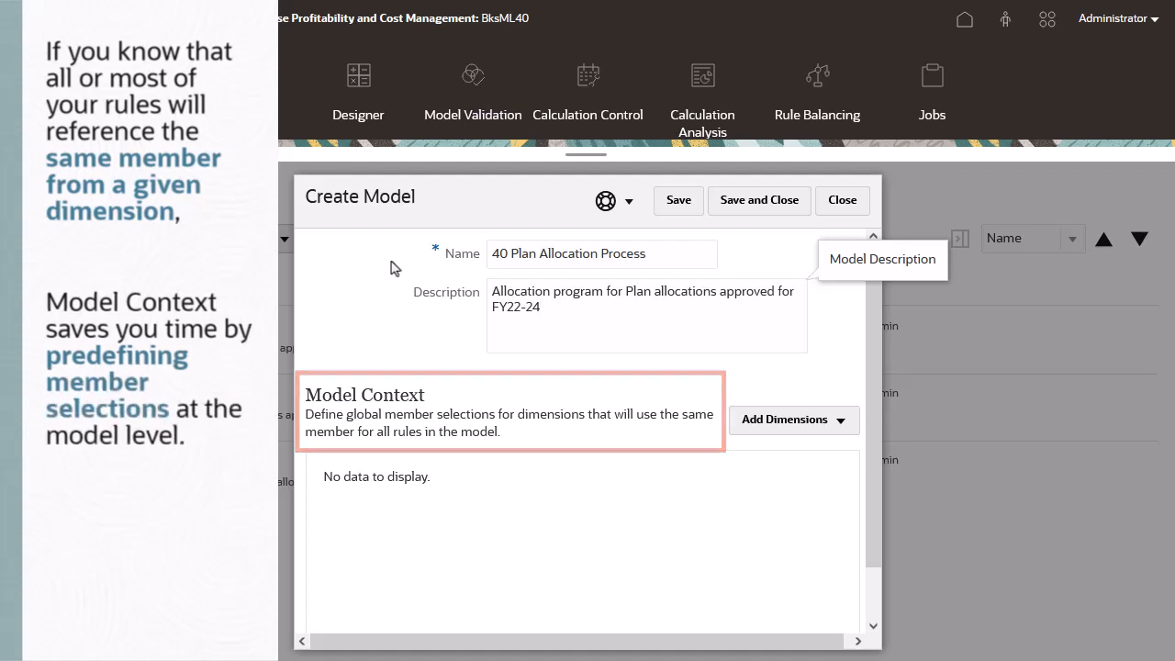
Add the Driver dimension with member NoDriver to the model context, and save and close the 40 Plan Allocation Process model
{"action": "left_click", "coordinate": [841, 421]}
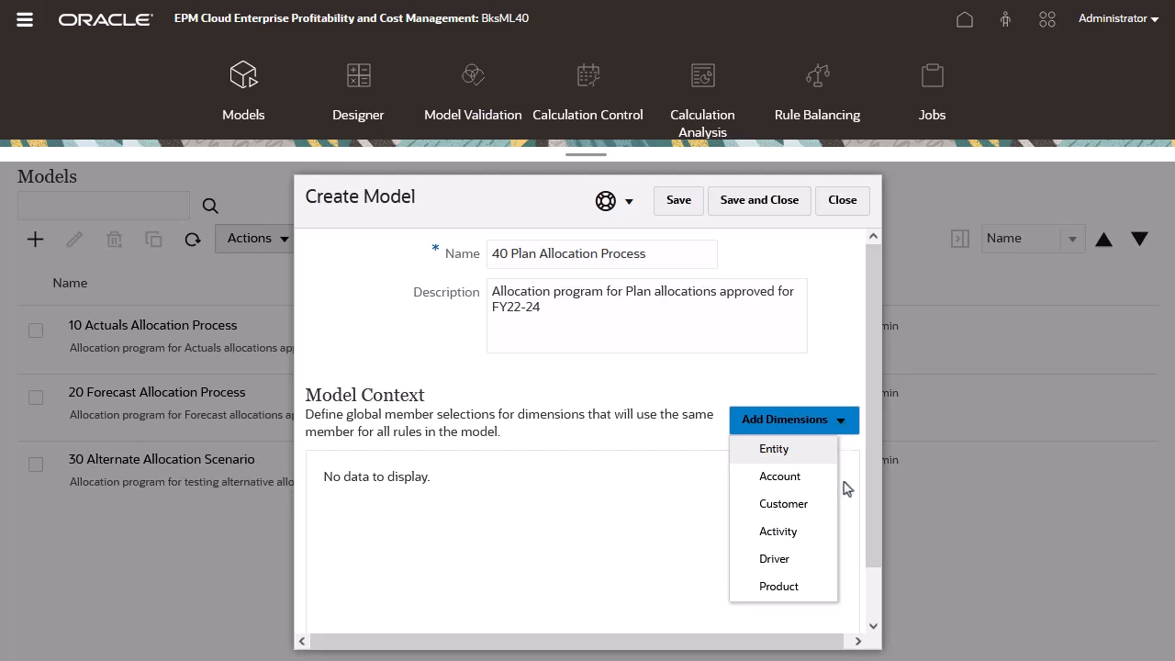
{"action": "left_click", "coordinate": [812, 560]}
{"action": "left_click", "coordinate": [777, 479]}
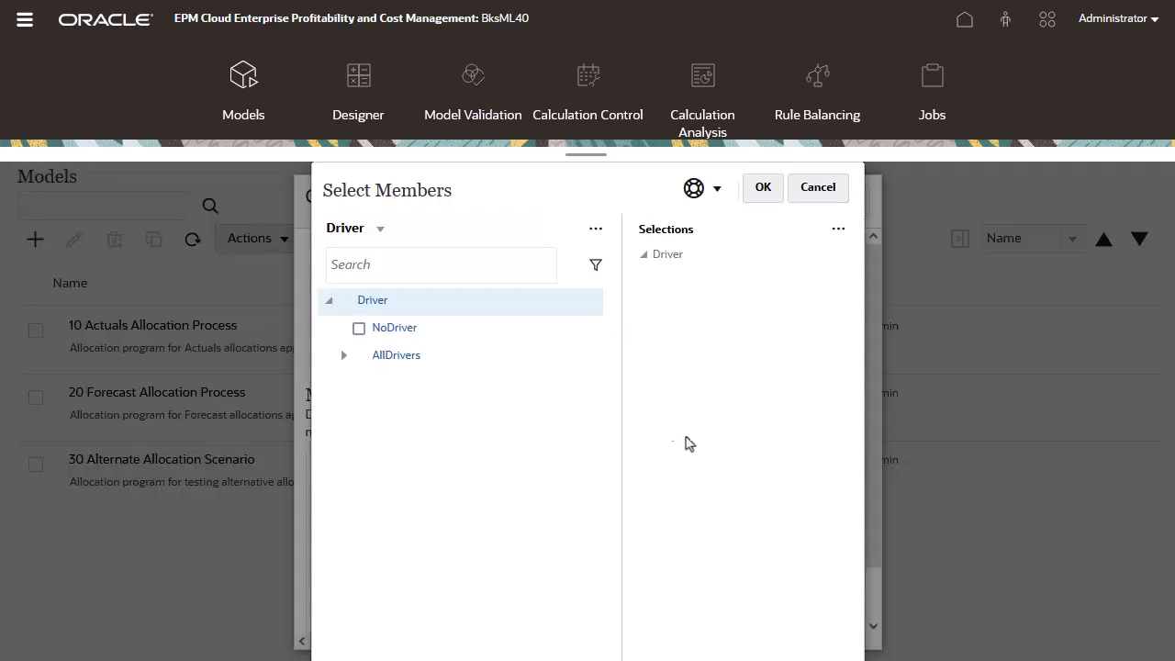
{"action": "left_click", "coordinate": [359, 329]}
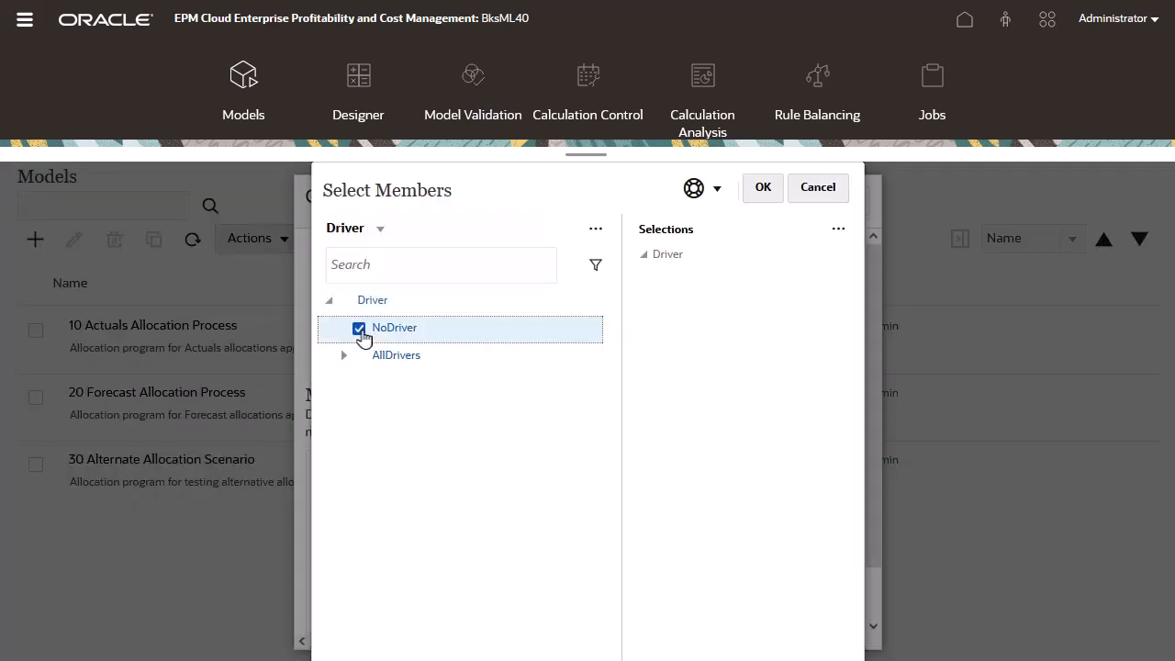
{"action": "left_click", "coordinate": [759, 193]}
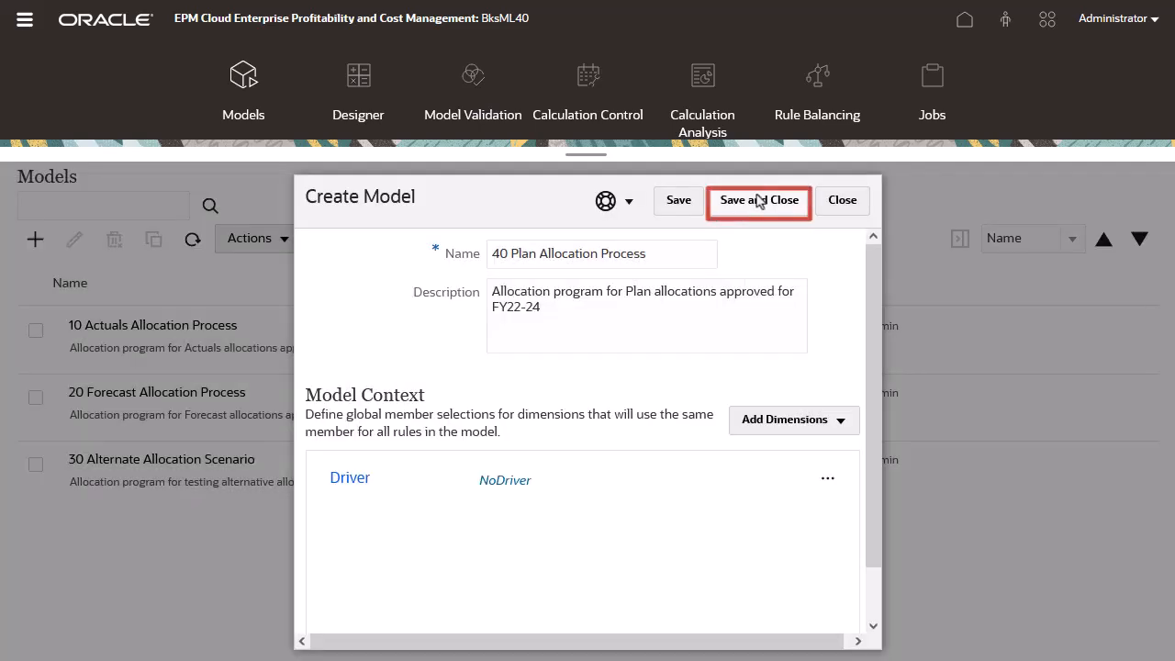
{"action": "left_click", "coordinate": [758, 202]}
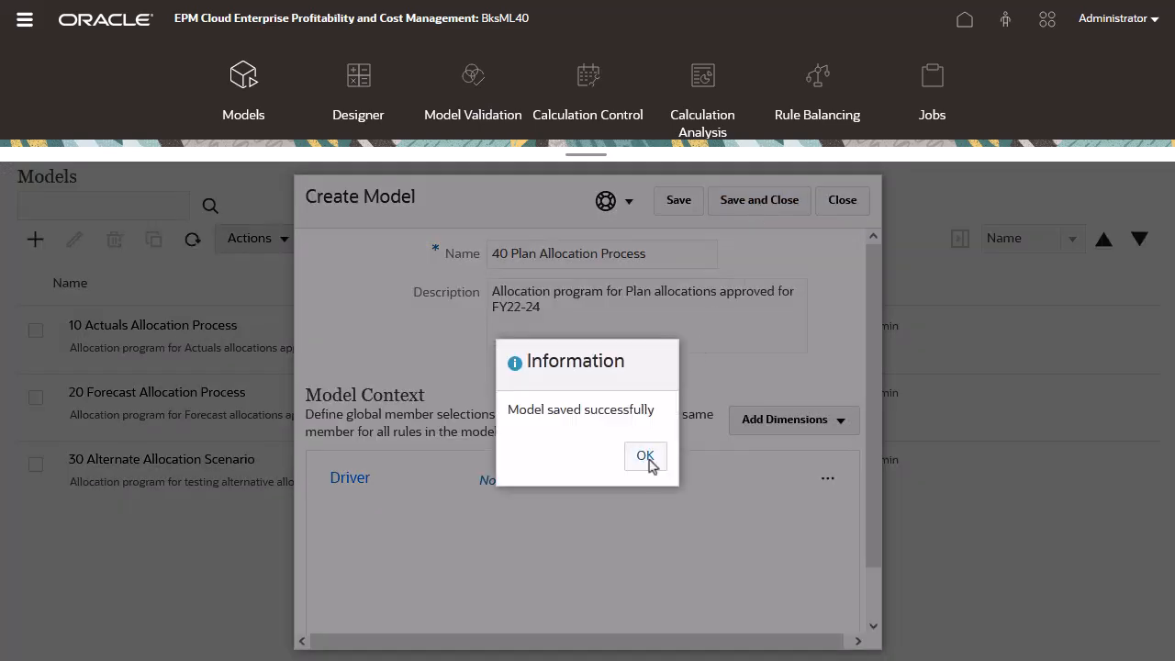
{"action": "left_click", "coordinate": [646, 457]}
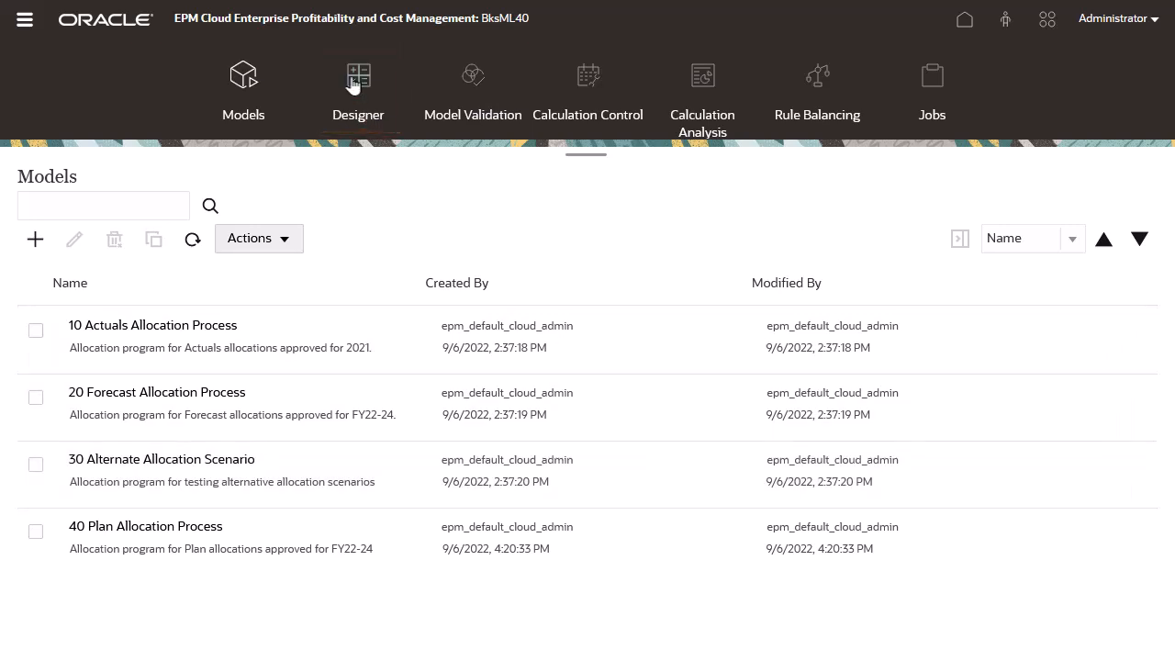
Open the Designer and select the 40 Plan Allocation Process model
{"action": "left_click", "coordinate": [352, 85]}
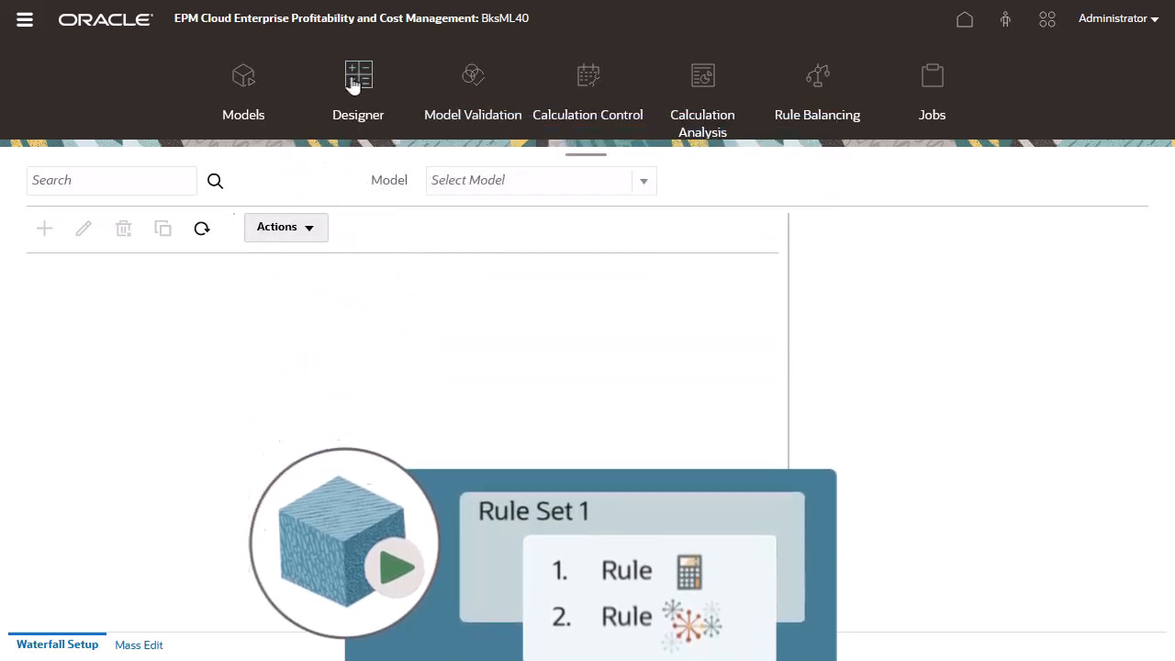
{"action": "left_click", "coordinate": [643, 180]}
{"action": "left_click", "coordinate": [627, 211]}
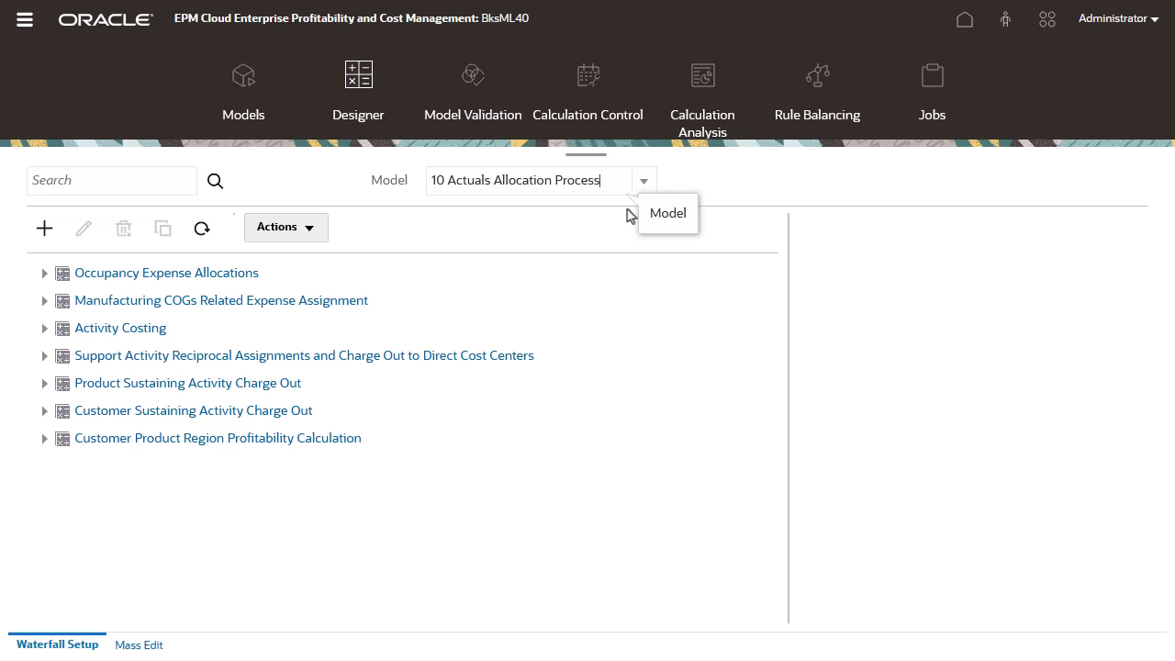
{"action": "left_click", "coordinate": [644, 182]}
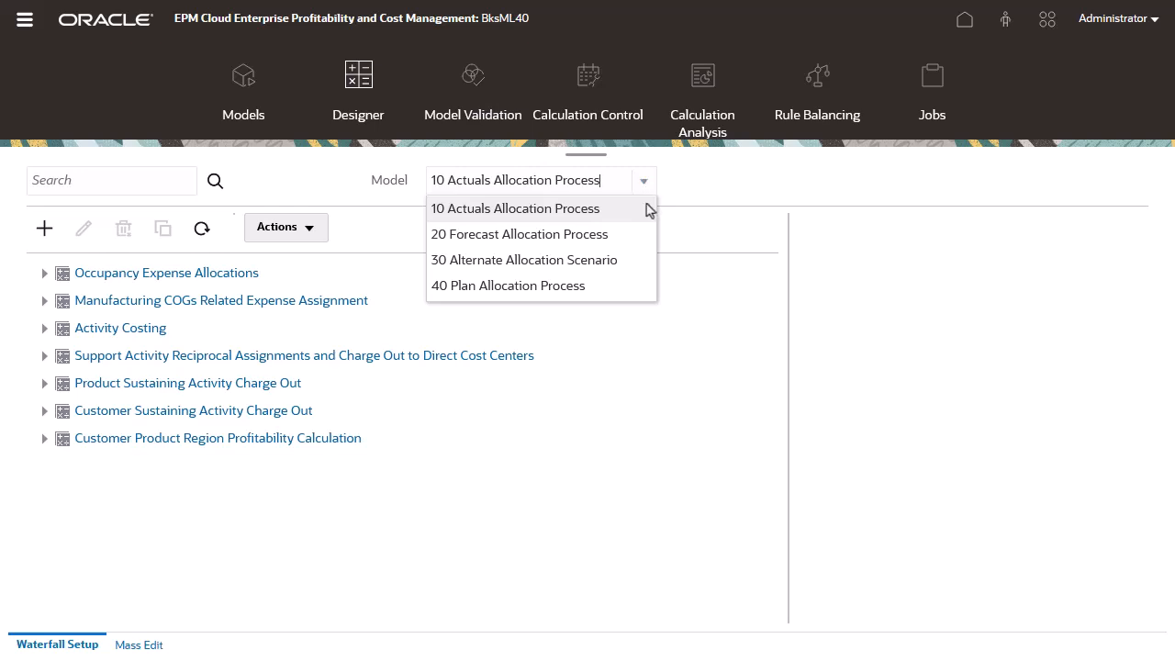
{"action": "left_click", "coordinate": [638, 288]}
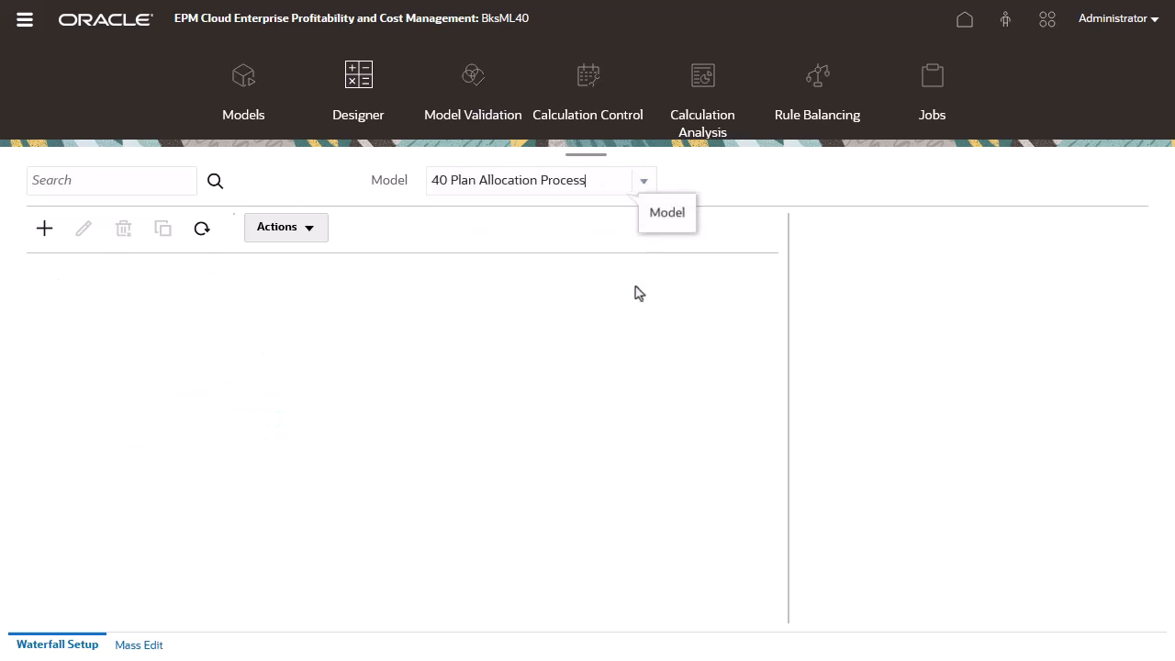
Create an enabled rule set named Occupancy Expense Allocations, described as reassigning occupancy expenses from the paying cost centers to those using the facilities
{"action": "left_click", "coordinate": [44, 229]}
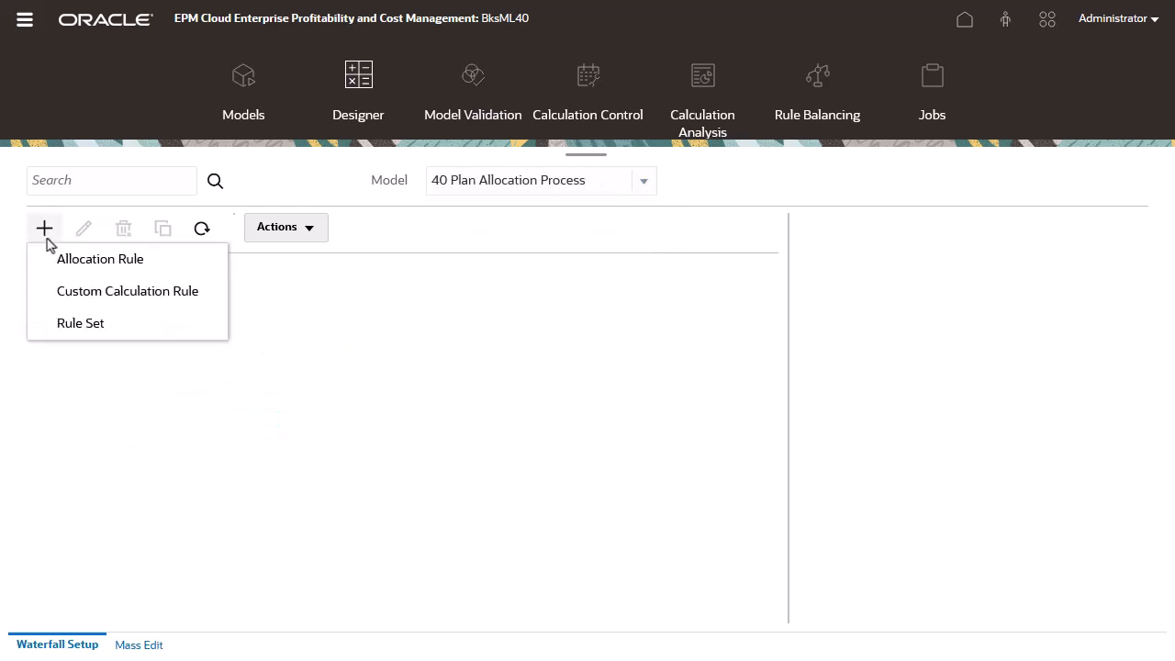
{"action": "left_click", "coordinate": [57, 325]}
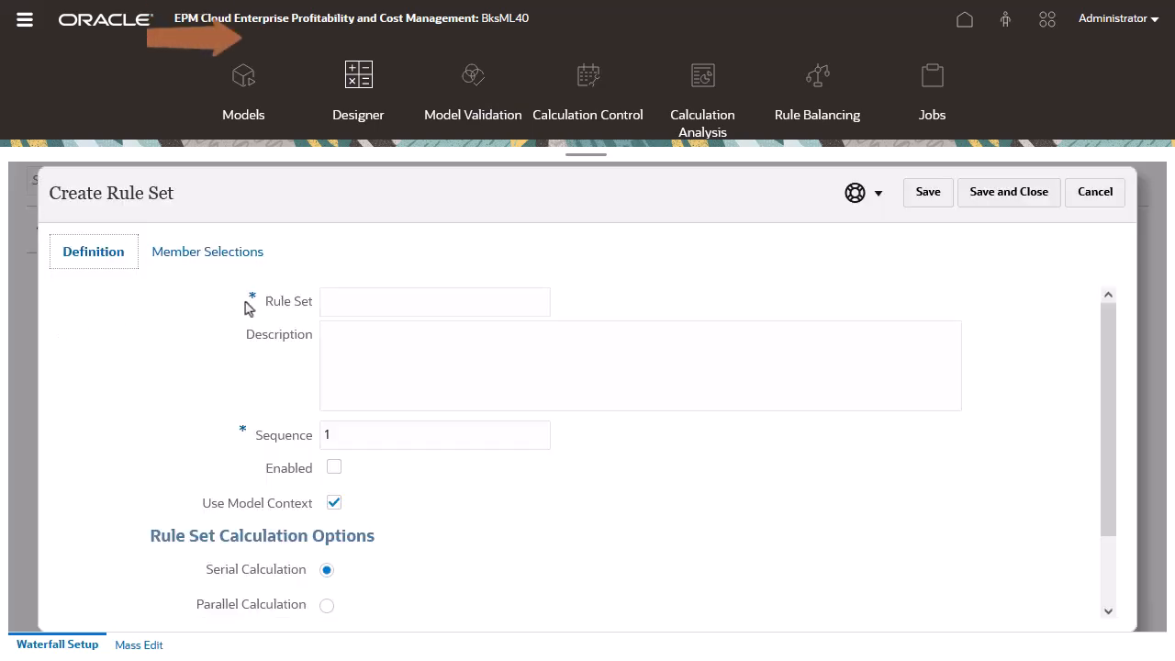
{"action": "left_click", "coordinate": [322, 300]}
{"action": "type", "text": "Occupancy Expense Allocations"}
{"action": "key", "text": "Tab"}
{"action": "type", "text": "Occupancy expenses are reassigned from cost centers where the expenses are paid to the cost centers that use the facilities."}
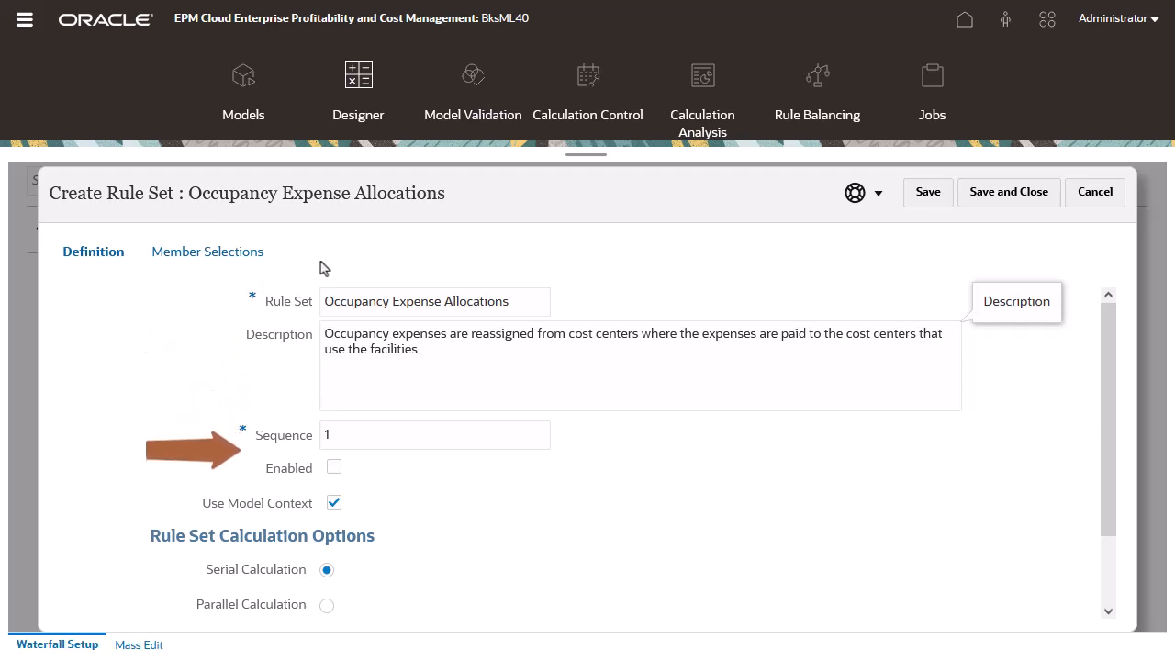
{"action": "left_click", "coordinate": [336, 470]}
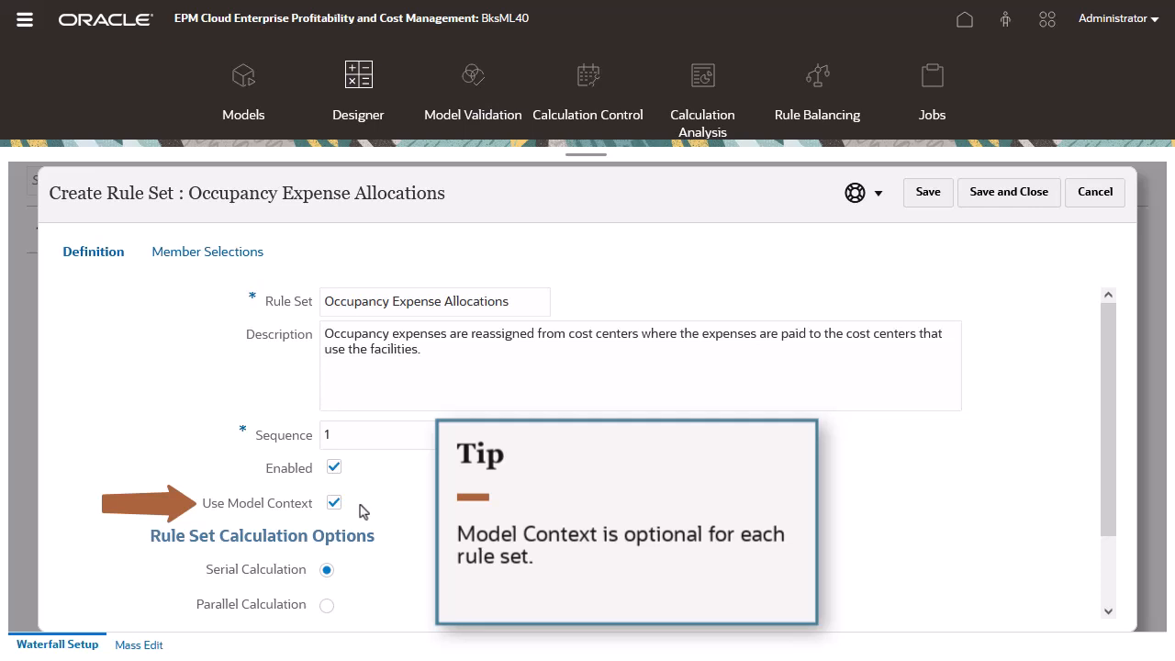
{"action": "scroll", "coordinate": [363, 510], "scroll_direction": "down", "scroll_amount": 1}
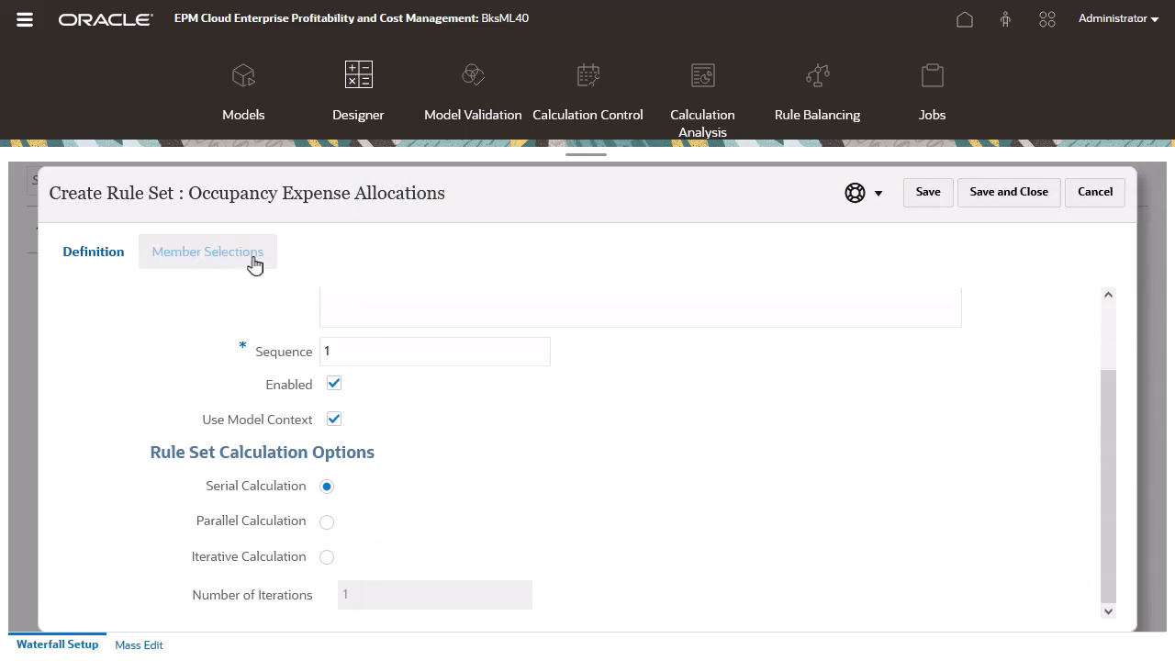
Add the Activity, Product and Customer dimensions to the rule set context of Occupancy Expense Allocations
{"action": "left_click", "coordinate": [254, 264]}
{"action": "left_click", "coordinate": [1074, 336]}
{"action": "left_click", "coordinate": [1064, 455]}
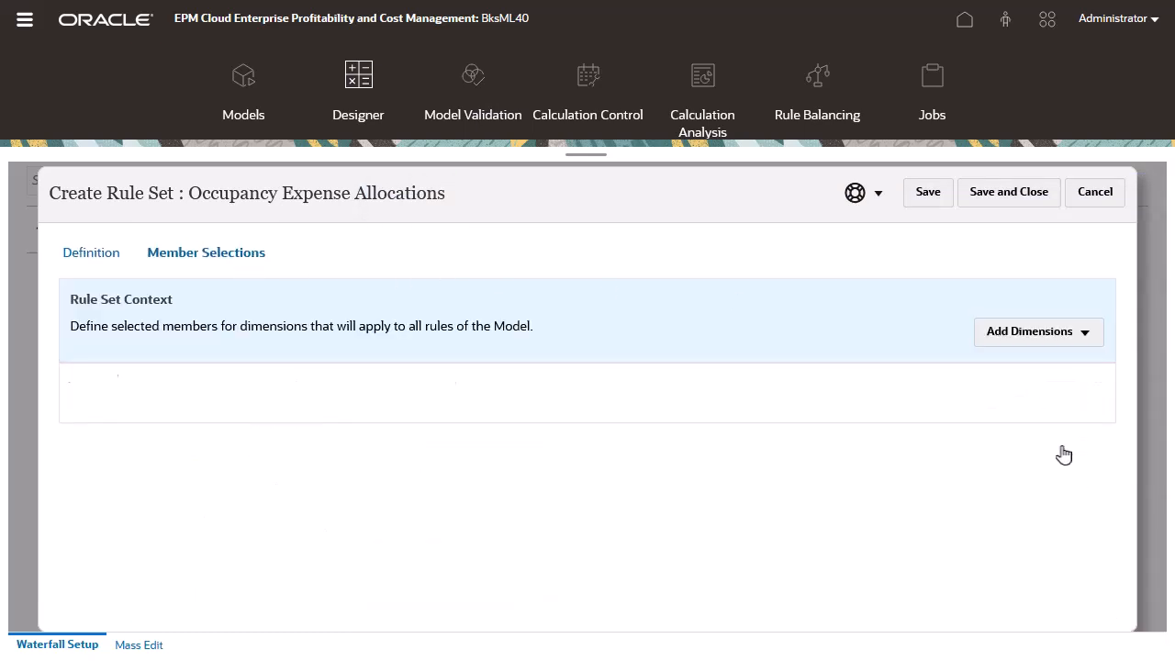
{"action": "left_click", "coordinate": [1089, 336]}
{"action": "left_click", "coordinate": [1052, 441]}
{"action": "left_click", "coordinate": [1090, 340]}
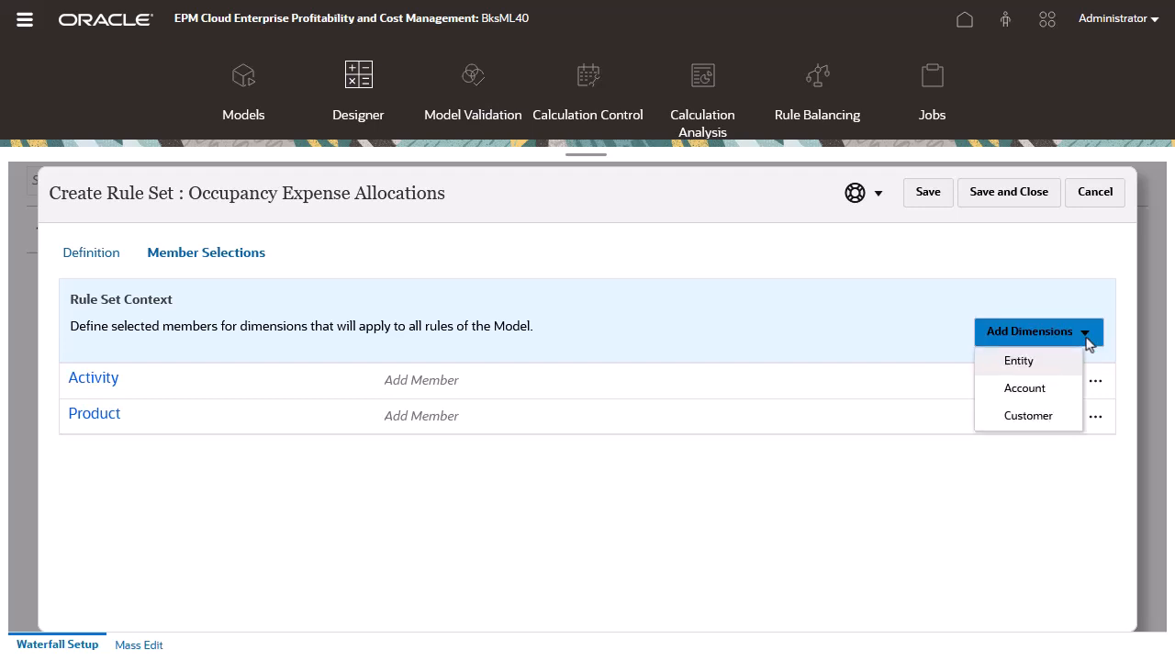
{"action": "left_click", "coordinate": [1045, 415]}
Set the rule set context members to No Activity, No Product and No Customer, and save and close the rule set
{"action": "left_click", "coordinate": [1000, 380]}
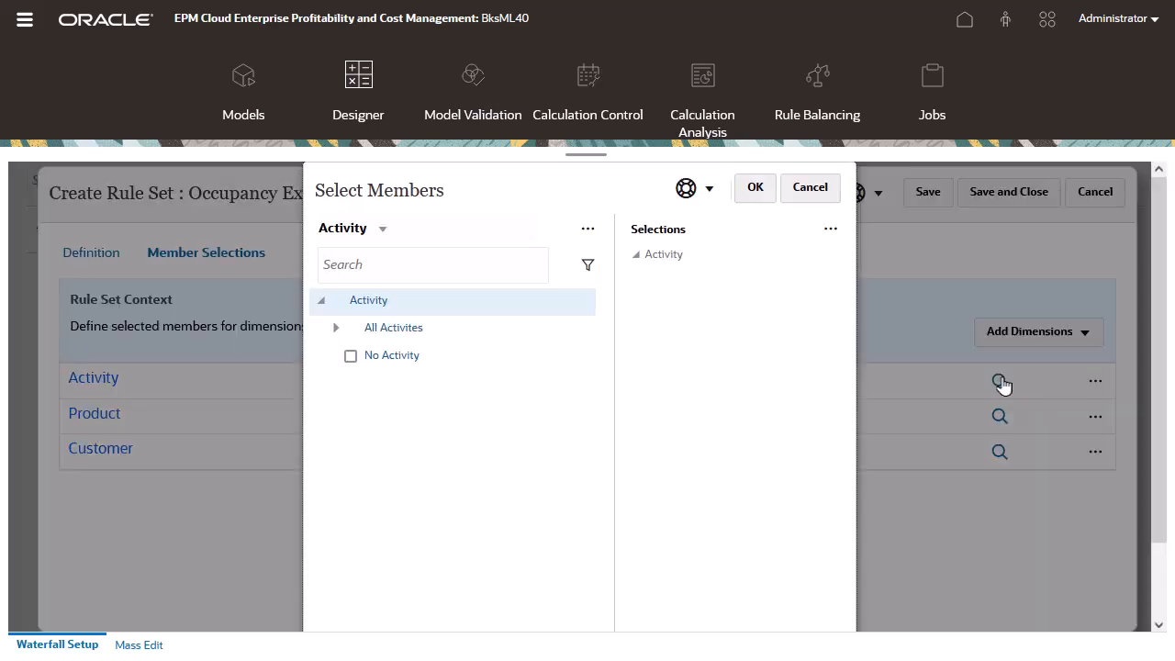
{"action": "left_click", "coordinate": [349, 354]}
{"action": "left_click", "coordinate": [749, 192]}
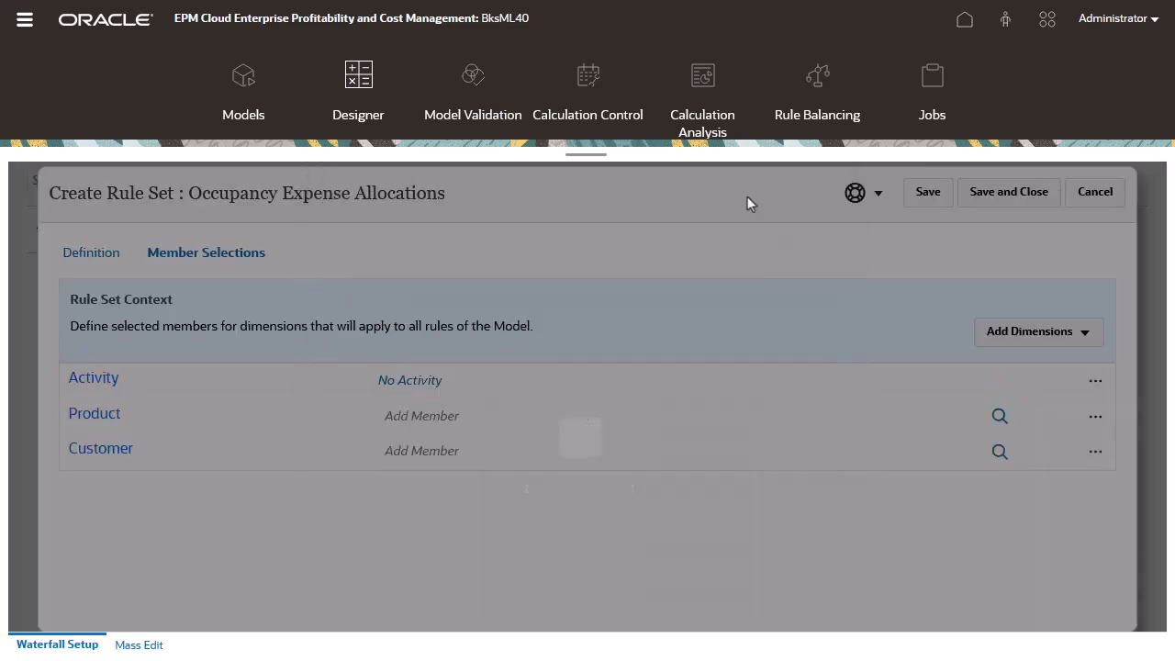
{"action": "left_click", "coordinate": [999, 416]}
{"action": "left_click", "coordinate": [350, 356]}
{"action": "left_click", "coordinate": [750, 189]}
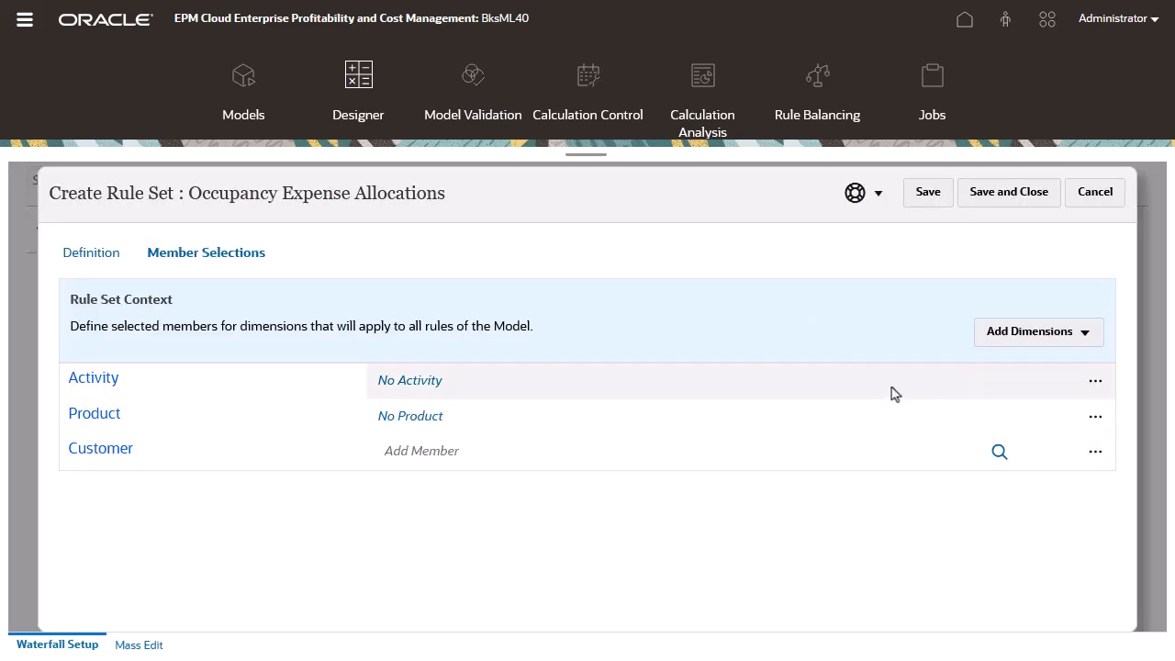
{"action": "left_click", "coordinate": [1000, 452]}
{"action": "left_click", "coordinate": [350, 355]}
{"action": "left_click", "coordinate": [755, 189]}
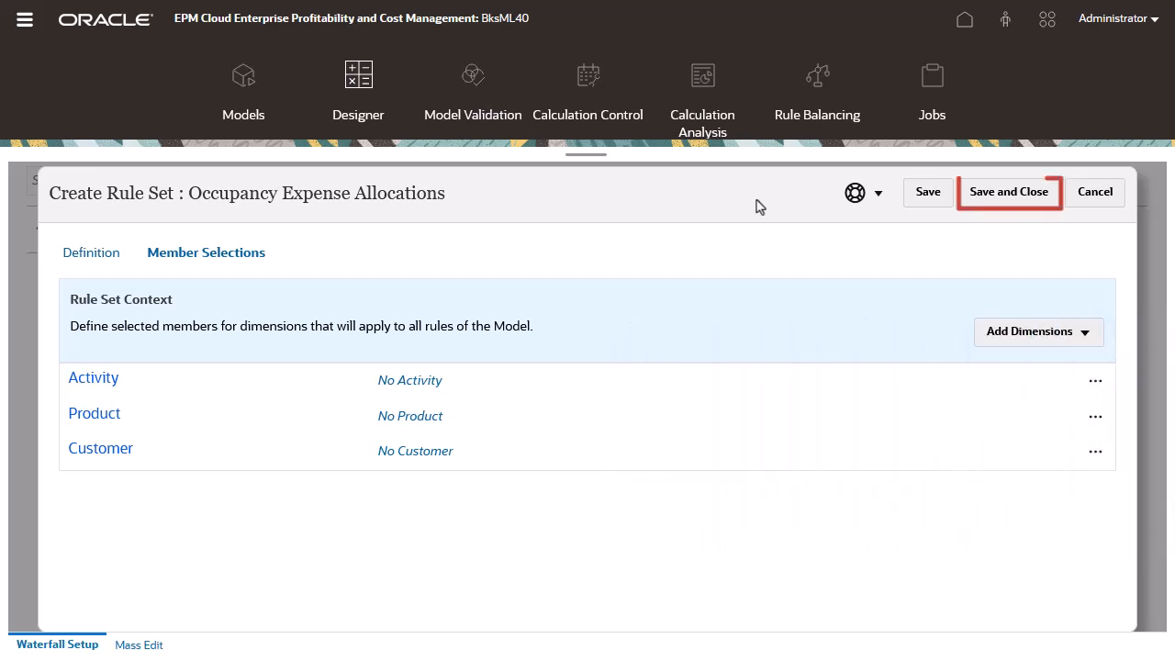
{"action": "left_click", "coordinate": [995, 204]}
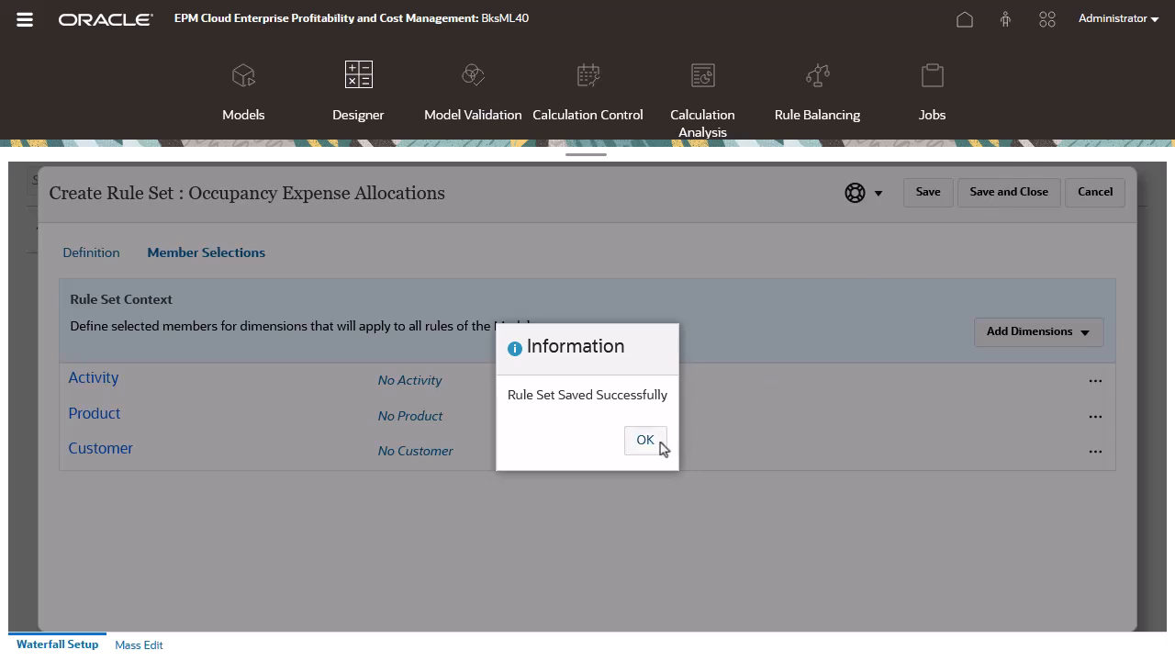
{"action": "left_click", "coordinate": [645, 440]}
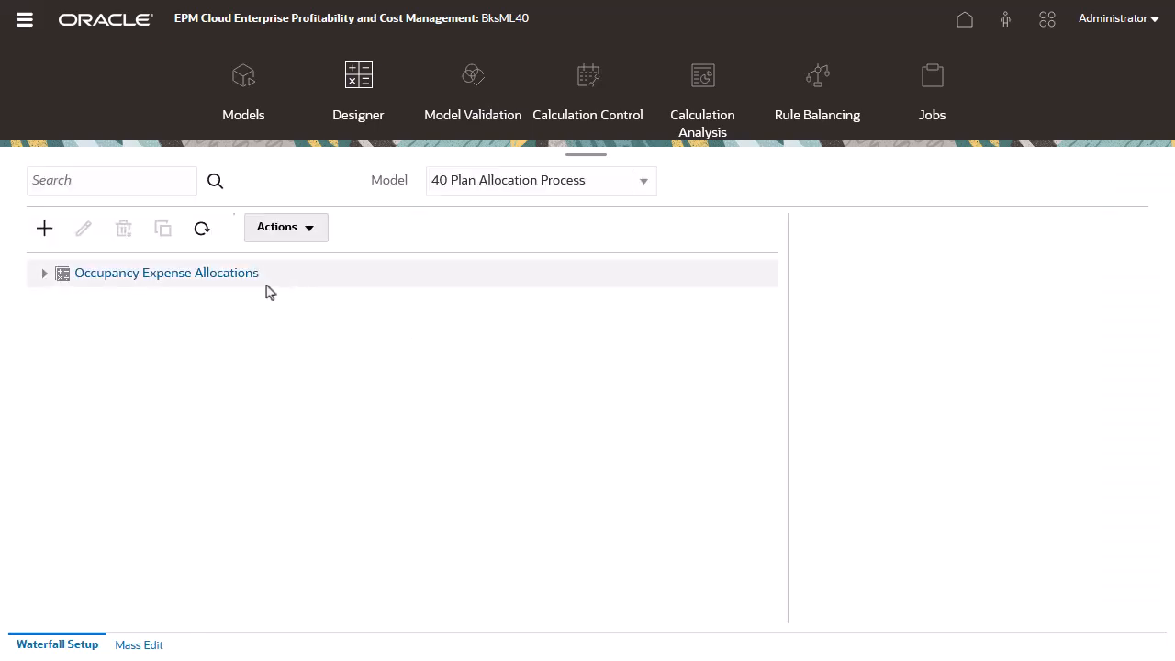
Create an enabled allocation rule Rent and Utilities Reassignment in Occupancy Expense Allocations, describing the reassignment from Corporate to business function cost centers by square feet
{"action": "left_click", "coordinate": [270, 278]}
{"action": "left_click", "coordinate": [44, 234]}
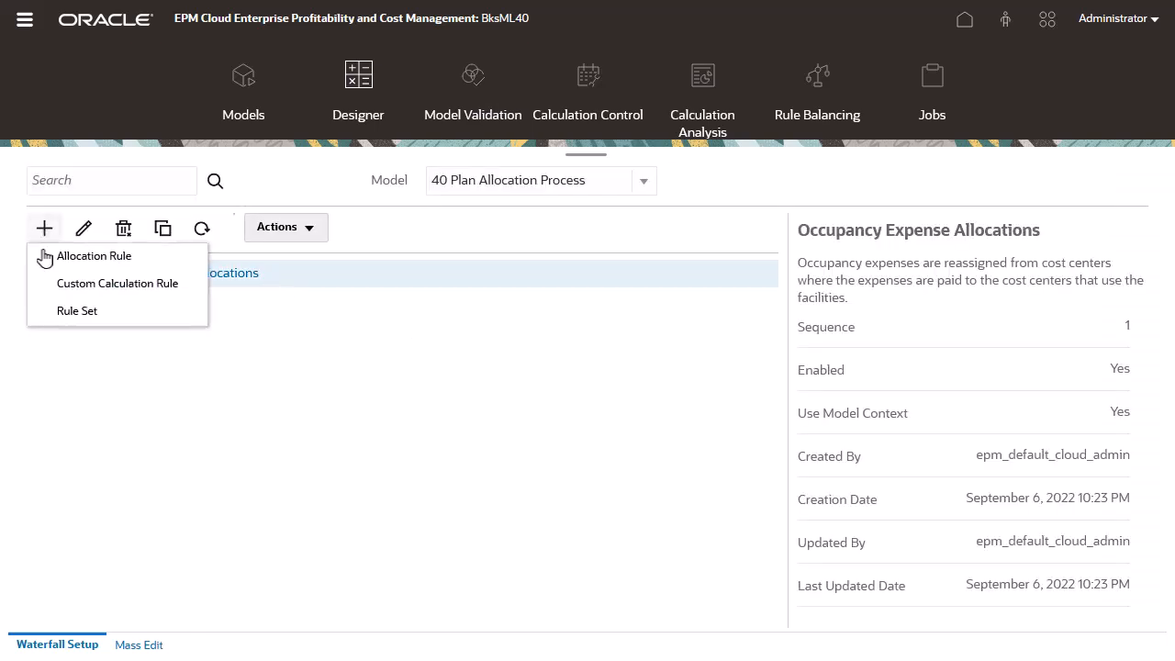
{"action": "left_click", "coordinate": [44, 258]}
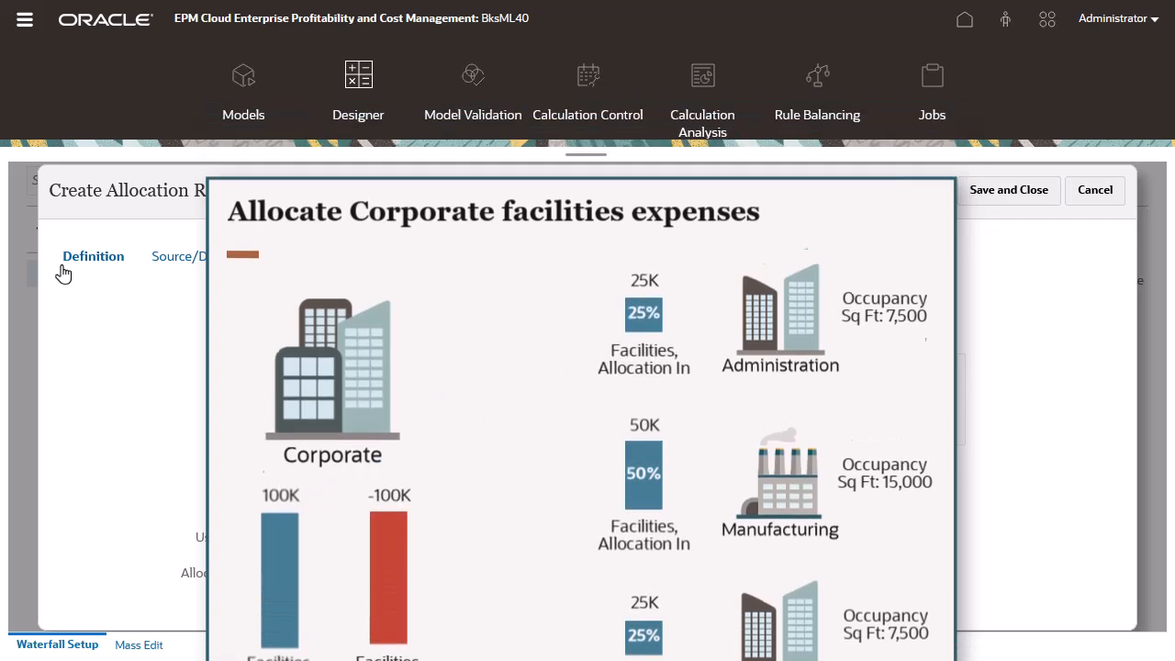
{"action": "left_click", "coordinate": [336, 333]}
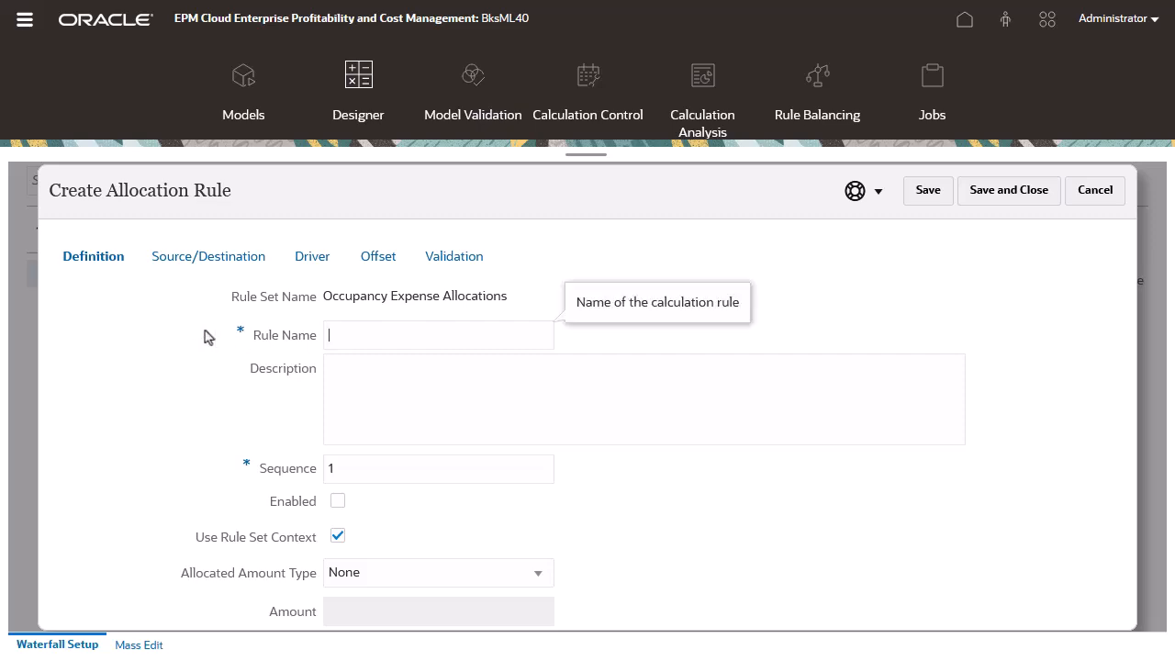
{"action": "type", "text": "Rent and Utilities Reassignment"}
{"action": "key", "text": "Tab"}
{"action": "type", "text": "Rent and utility expenses are reassigned from the Corporate cost center to the business function cost centers. A driver based on the square feet of each building used by each cost center is used to apportion the expenses."}
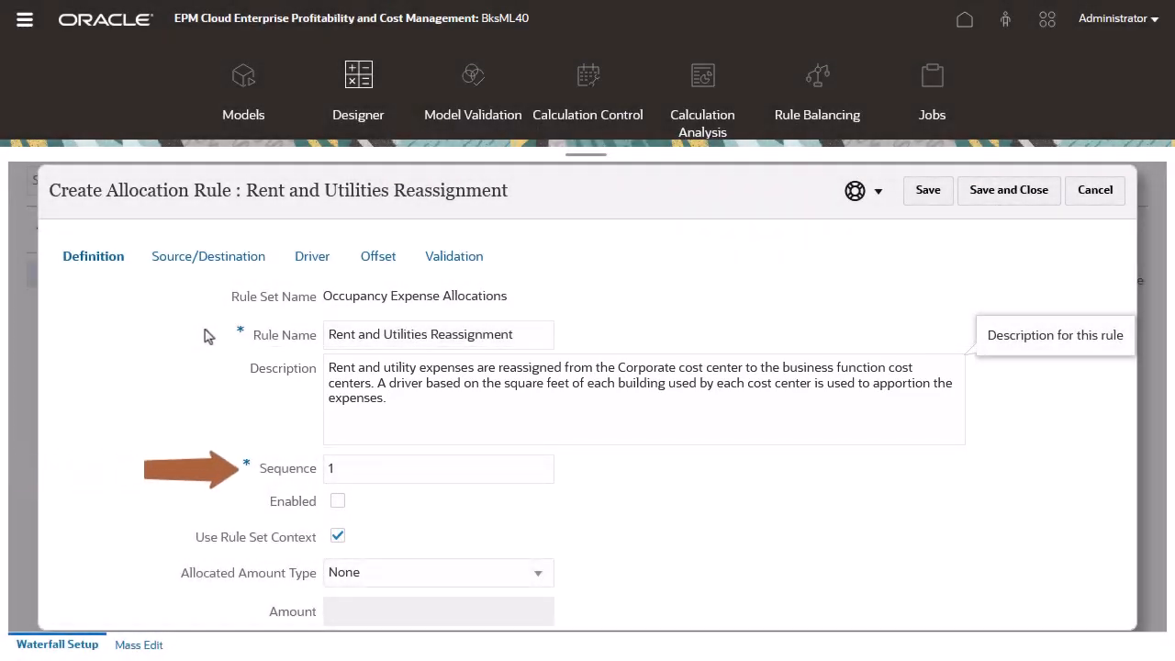
{"action": "left_click", "coordinate": [338, 502]}
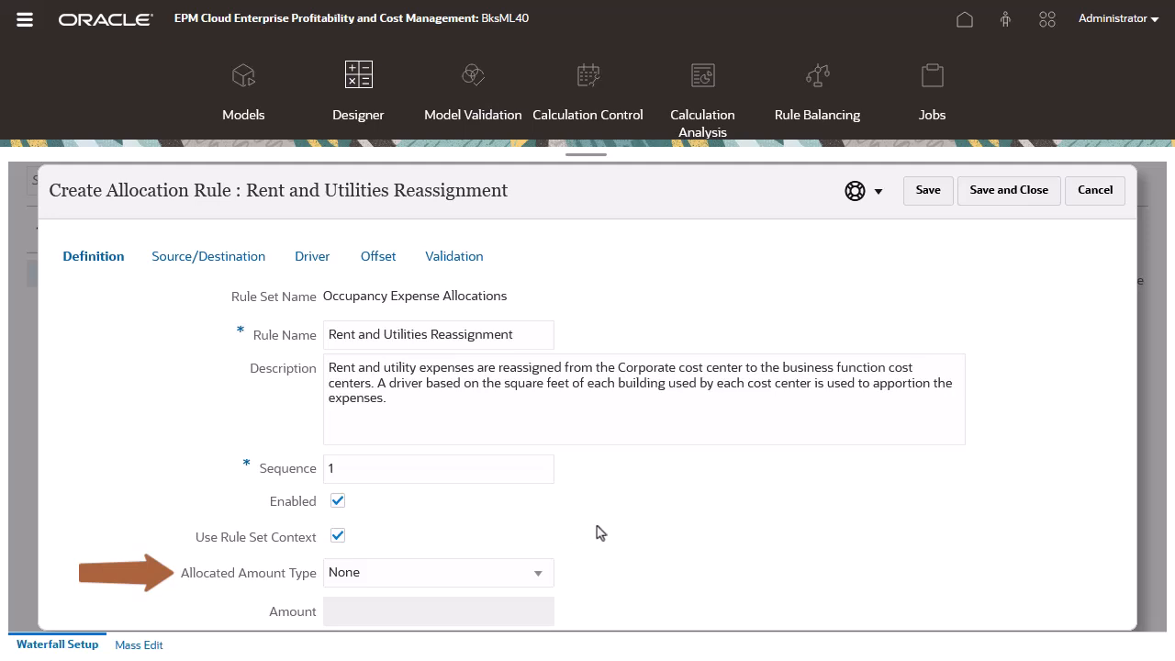
Try a Percentage allocated amount type with an amount of 50, and return the type to None
{"action": "left_click", "coordinate": [546, 576]}
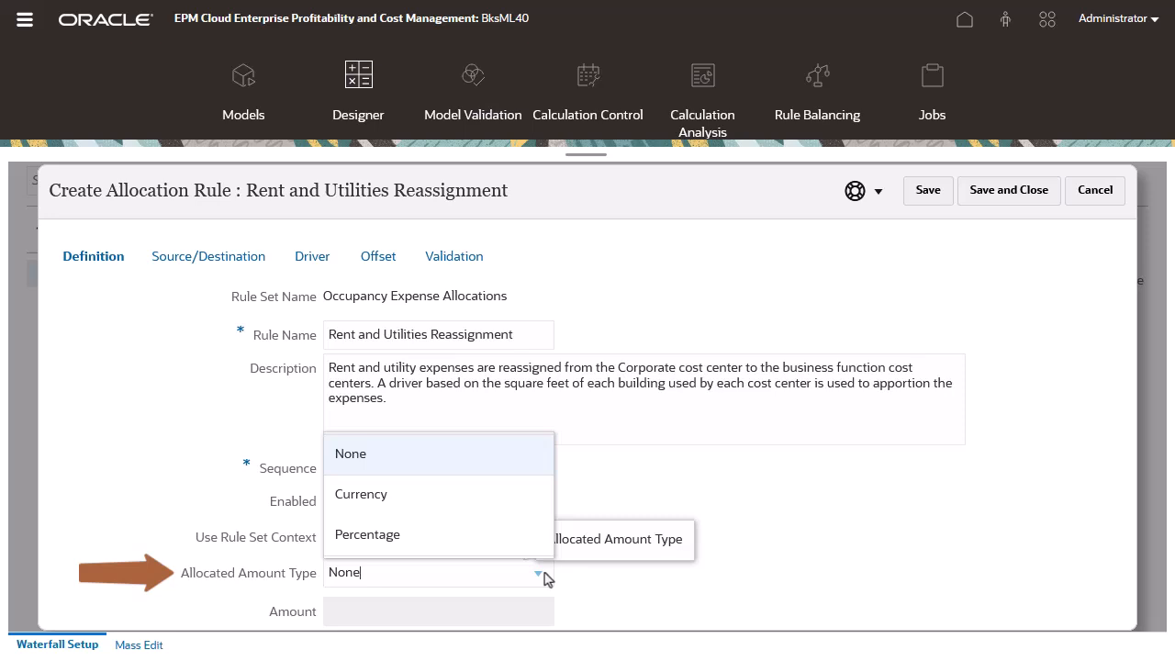
{"action": "left_click", "coordinate": [526, 550]}
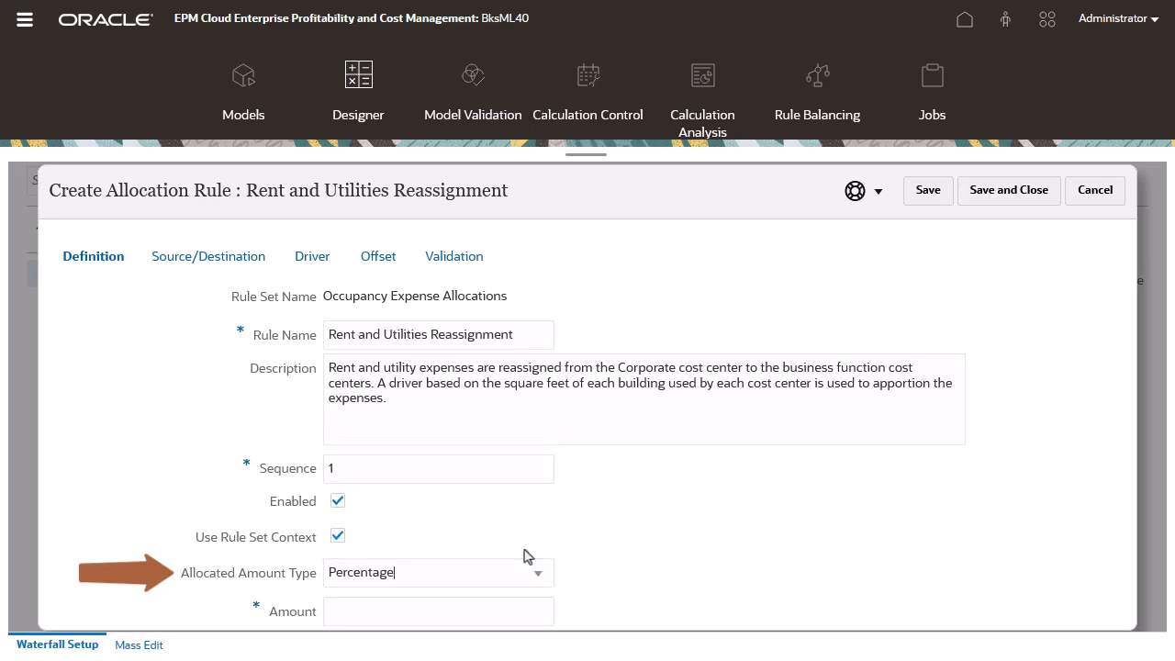
{"action": "left_click", "coordinate": [528, 606]}
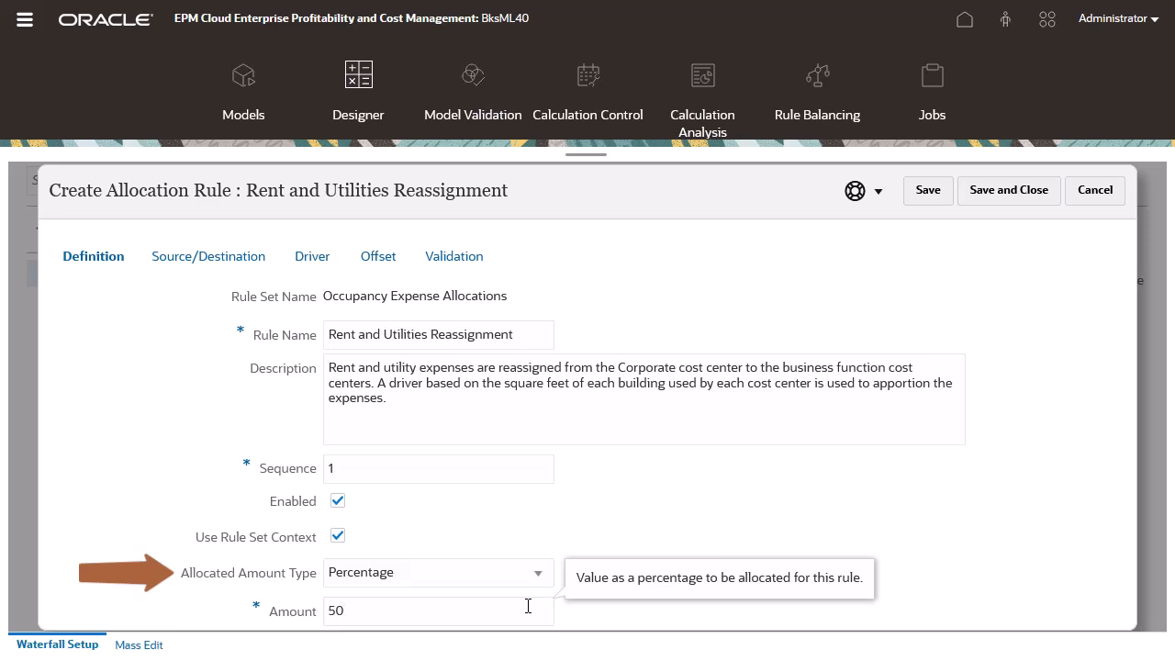
{"action": "left_click", "coordinate": [539, 582]}
{"action": "left_click", "coordinate": [478, 462]}
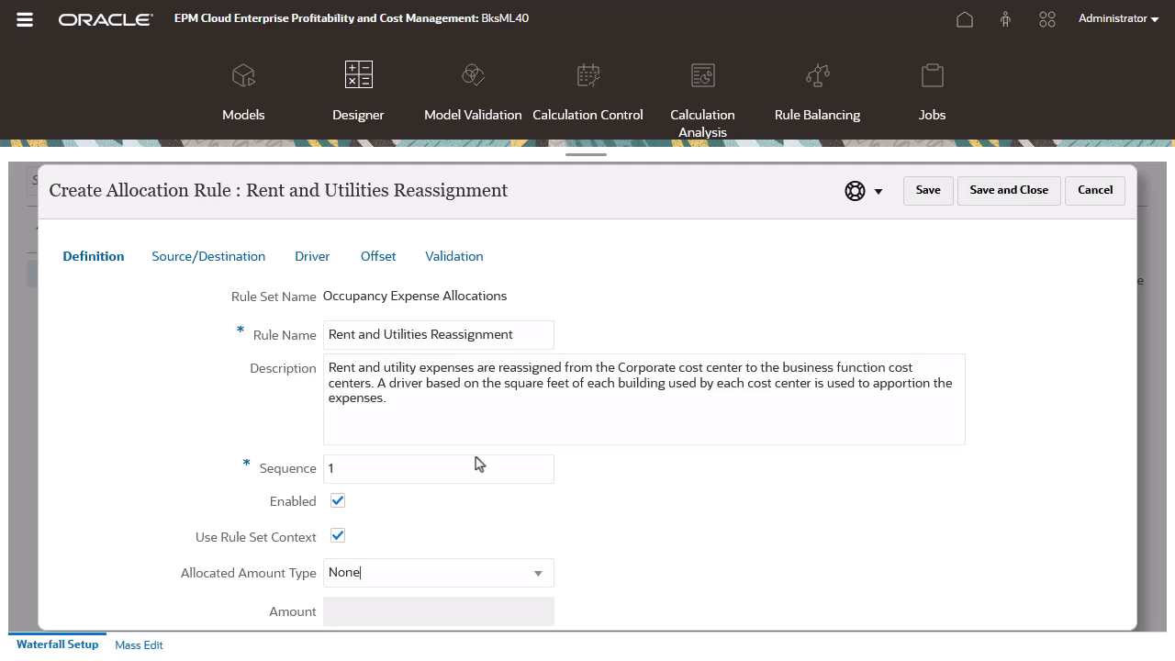
Add Corporate from All Entities as the source Entity member of the Rent and Utilities Reassignment rule
{"action": "left_click", "coordinate": [260, 263]}
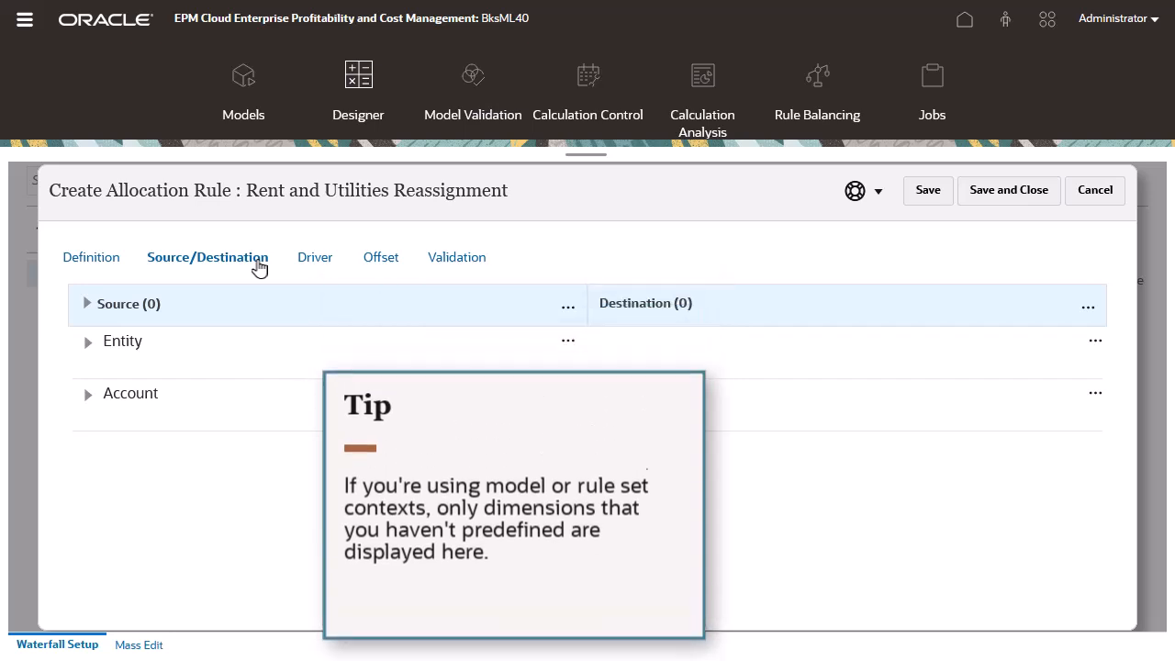
{"action": "left_click", "coordinate": [92, 354]}
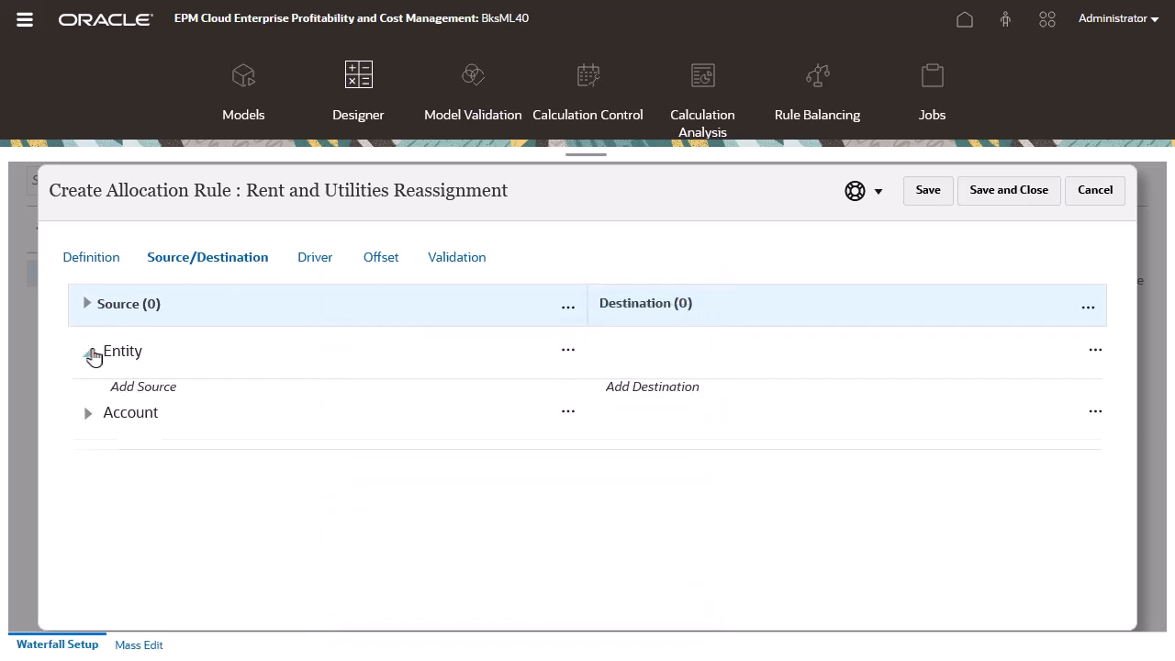
{"action": "left_click", "coordinate": [128, 388]}
{"action": "left_click", "coordinate": [324, 400]}
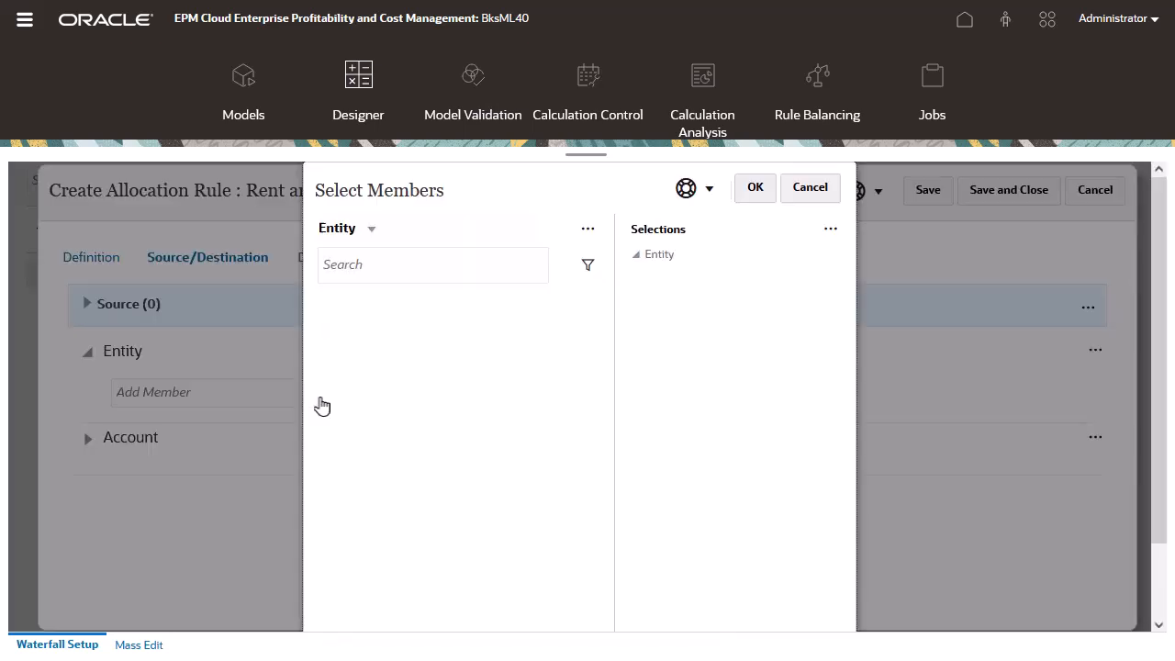
{"action": "left_click", "coordinate": [335, 356]}
{"action": "left_click", "coordinate": [366, 384]}
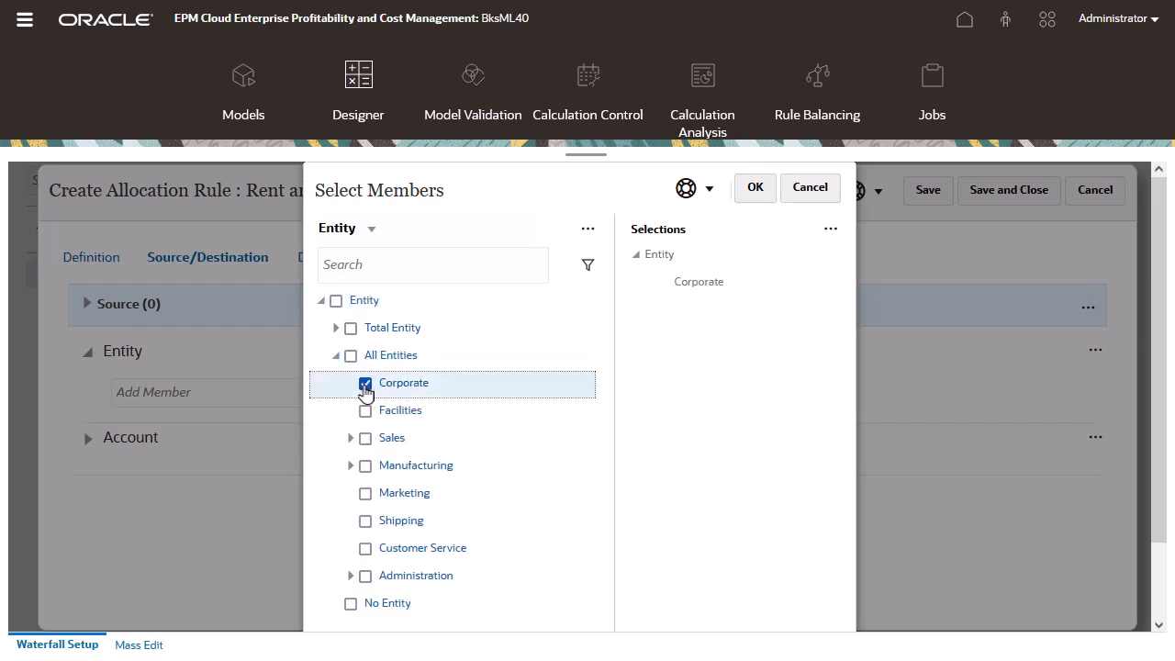
{"action": "left_click", "coordinate": [751, 193]}
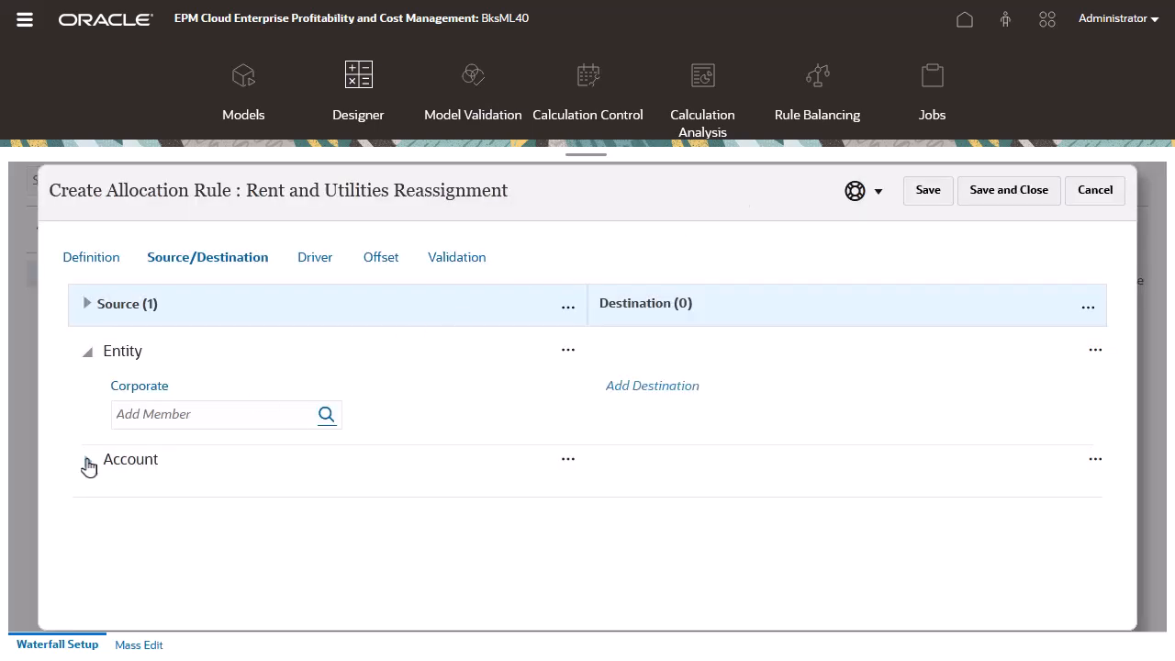
Add Facilities Expenses, found under Operating Expenses within Net Income, as the source Account member
{"action": "left_click", "coordinate": [88, 464]}
{"action": "left_click", "coordinate": [137, 511]}
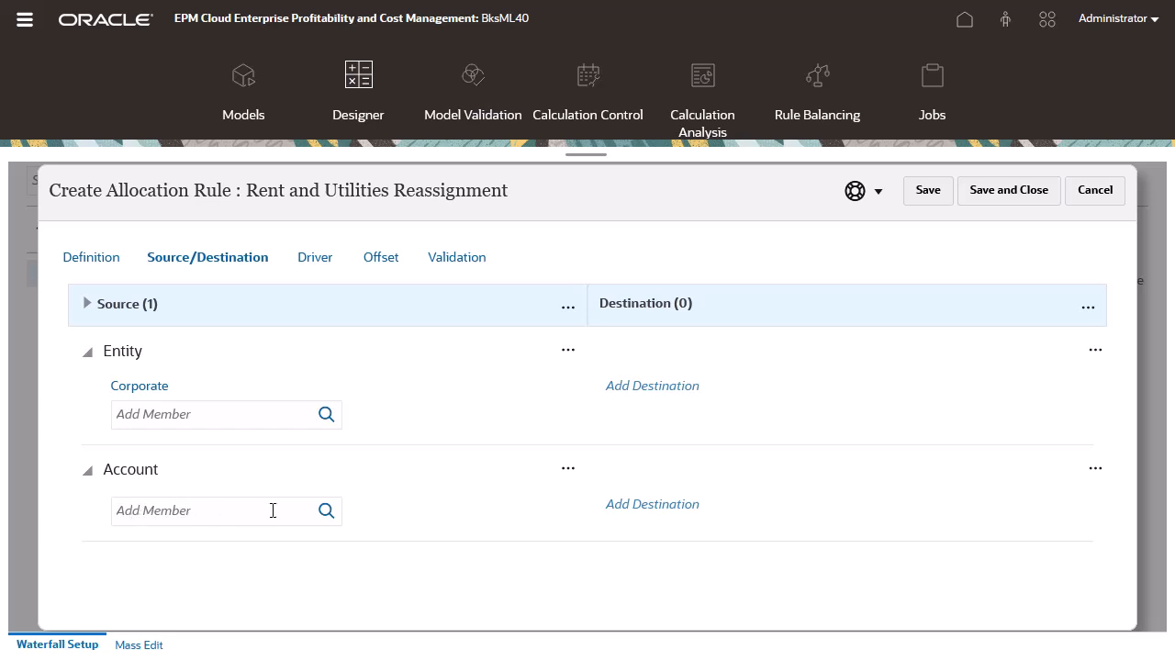
{"action": "left_click", "coordinate": [325, 512]}
{"action": "left_click", "coordinate": [336, 355]}
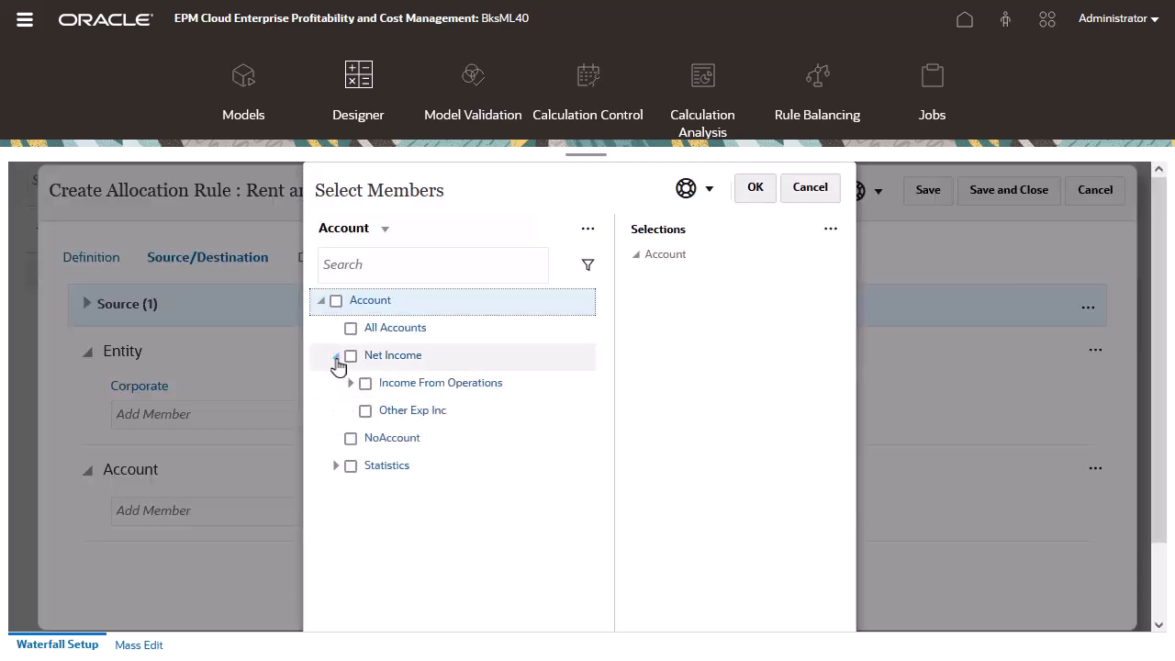
{"action": "left_click", "coordinate": [351, 383]}
{"action": "left_click", "coordinate": [365, 438]}
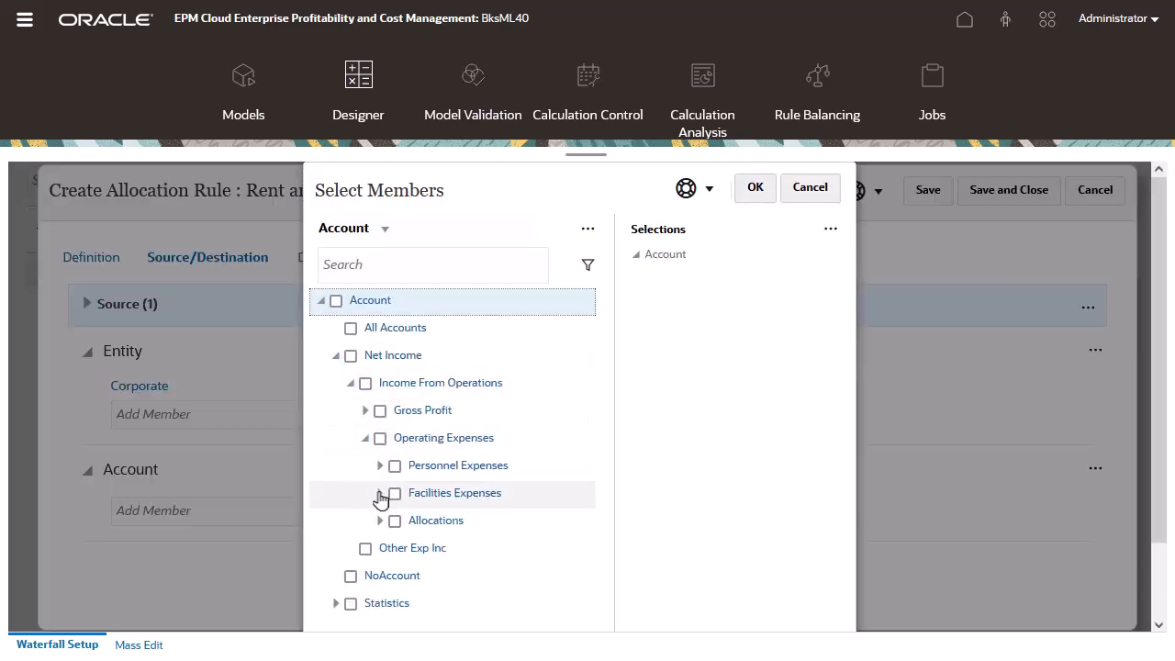
{"action": "left_click", "coordinate": [380, 493]}
{"action": "left_click", "coordinate": [394, 494]}
{"action": "left_click", "coordinate": [757, 190]}
Add Facilities, Sales, Manufacturing, Marketing, Shipping, Customer Service and Administration as the destination Entity members
{"action": "left_click", "coordinate": [670, 388]}
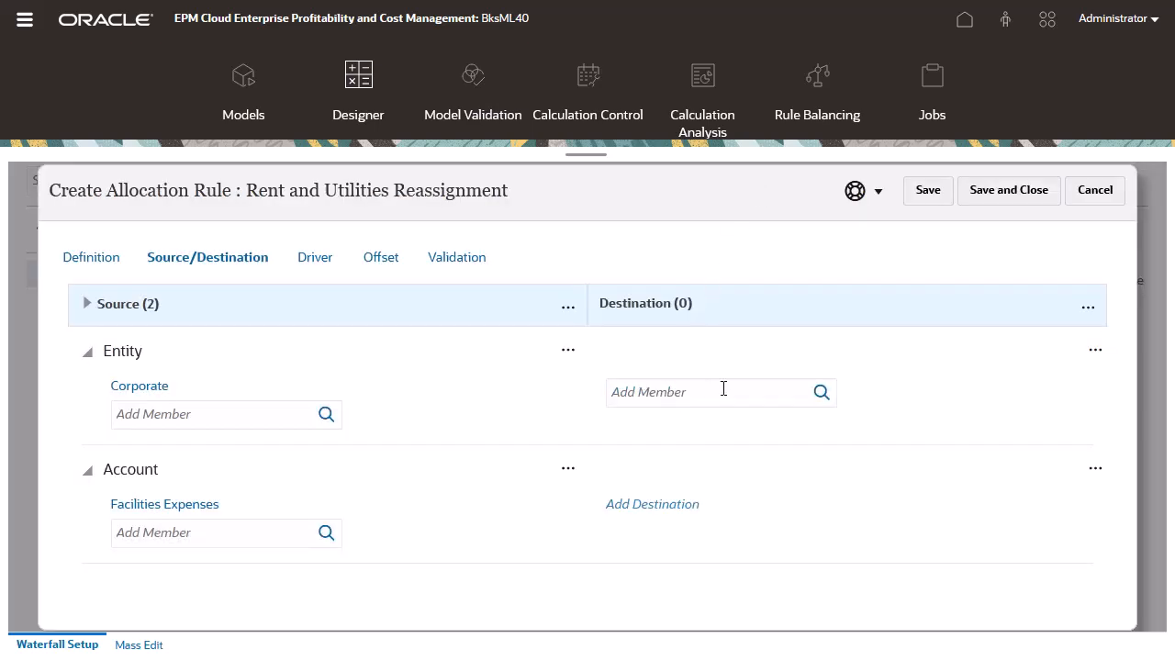
{"action": "left_click", "coordinate": [820, 395]}
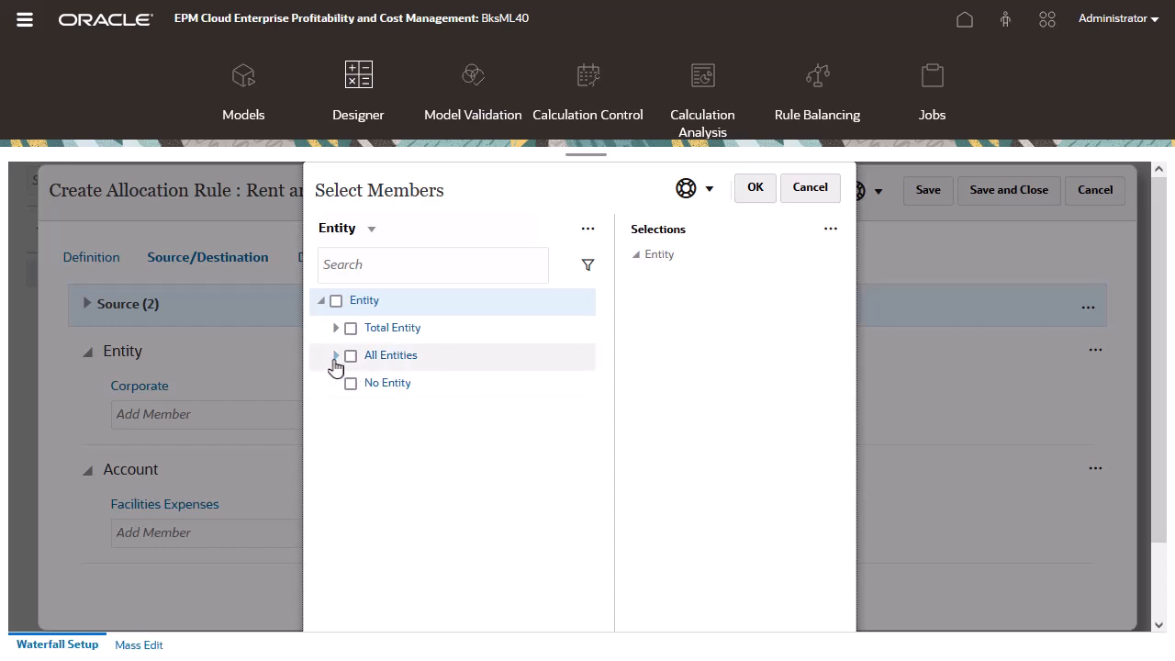
{"action": "left_click", "coordinate": [336, 357]}
{"action": "left_click", "coordinate": [365, 410]}
{"action": "left_click", "coordinate": [365, 438]}
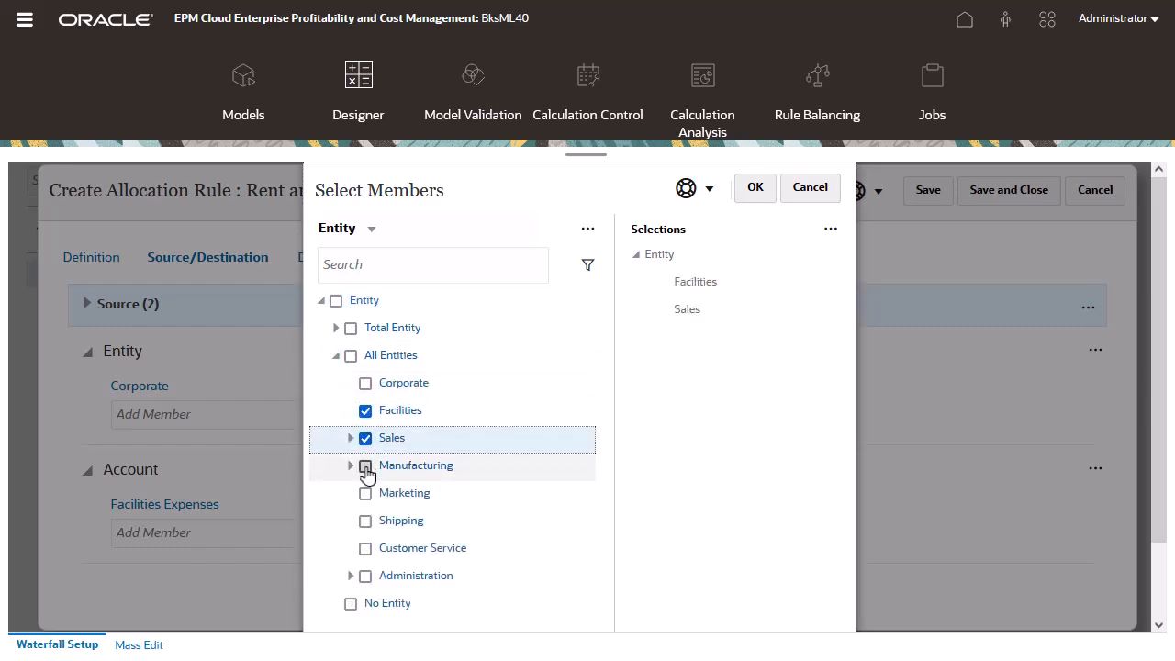
{"action": "left_click", "coordinate": [365, 465]}
{"action": "left_click", "coordinate": [365, 493]}
{"action": "left_click", "coordinate": [365, 521]}
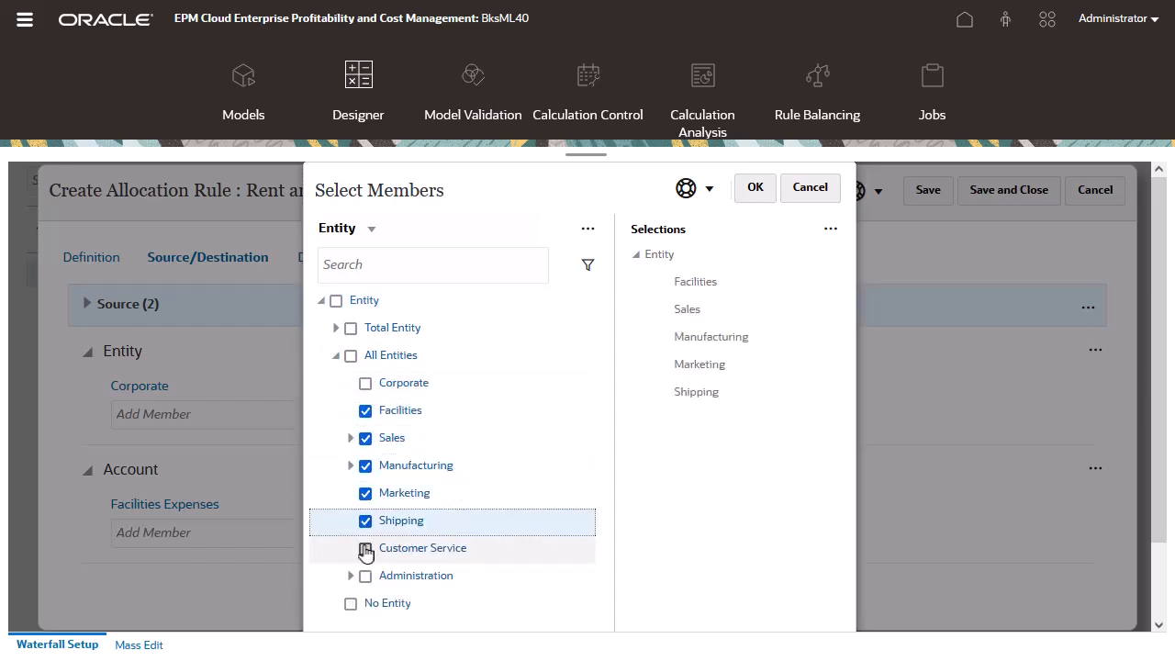
{"action": "left_click", "coordinate": [365, 549]}
{"action": "left_click", "coordinate": [366, 577]}
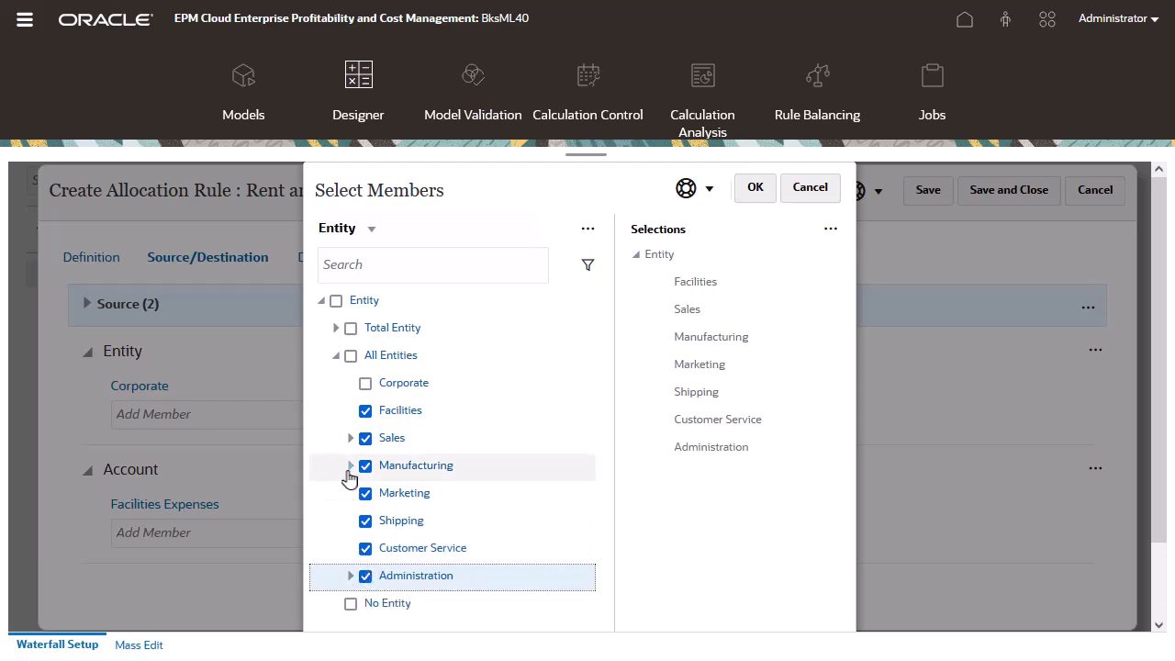
{"action": "left_click", "coordinate": [350, 466]}
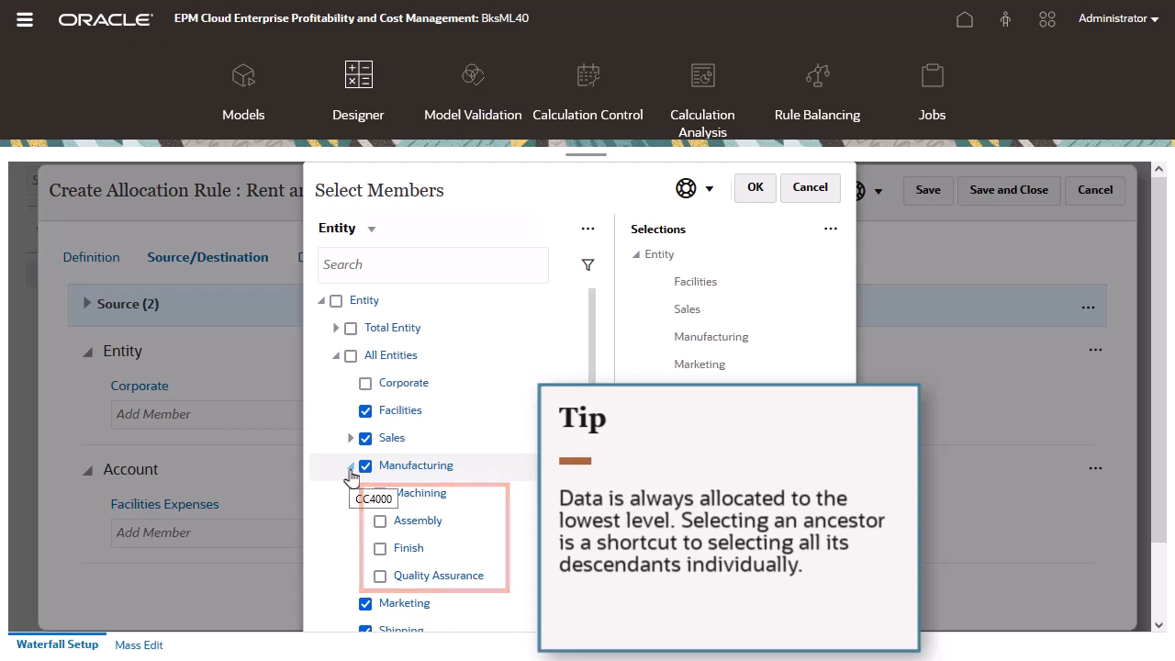
{"action": "left_click", "coordinate": [745, 189]}
Set the Account destination to be the same as the source Account
{"action": "left_click_drag", "start_coordinate": [1096, 506], "coordinate": [1100, 580]}
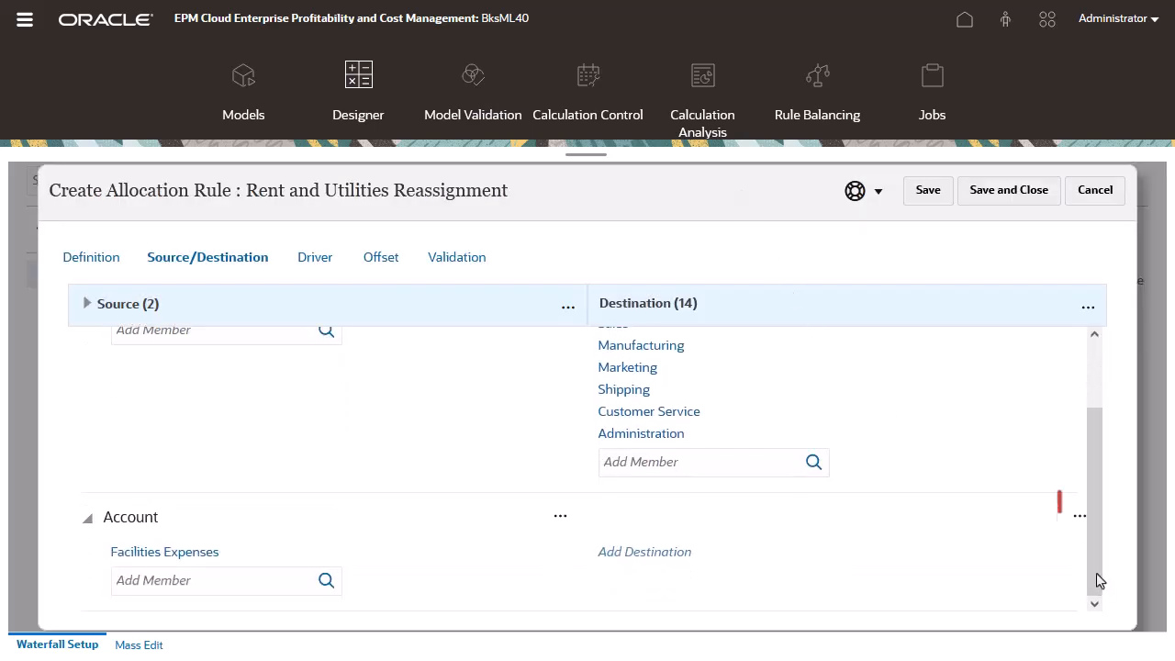
{"action": "left_click", "coordinate": [1079, 519]}
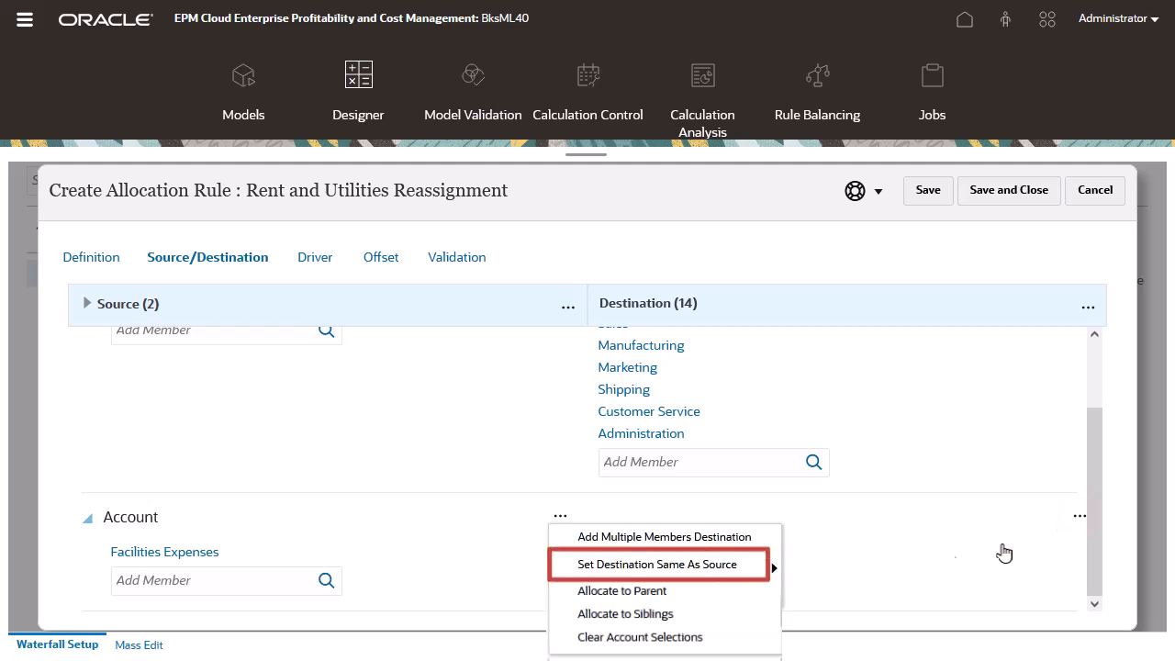
{"action": "mouse_move", "coordinate": [779, 564]}
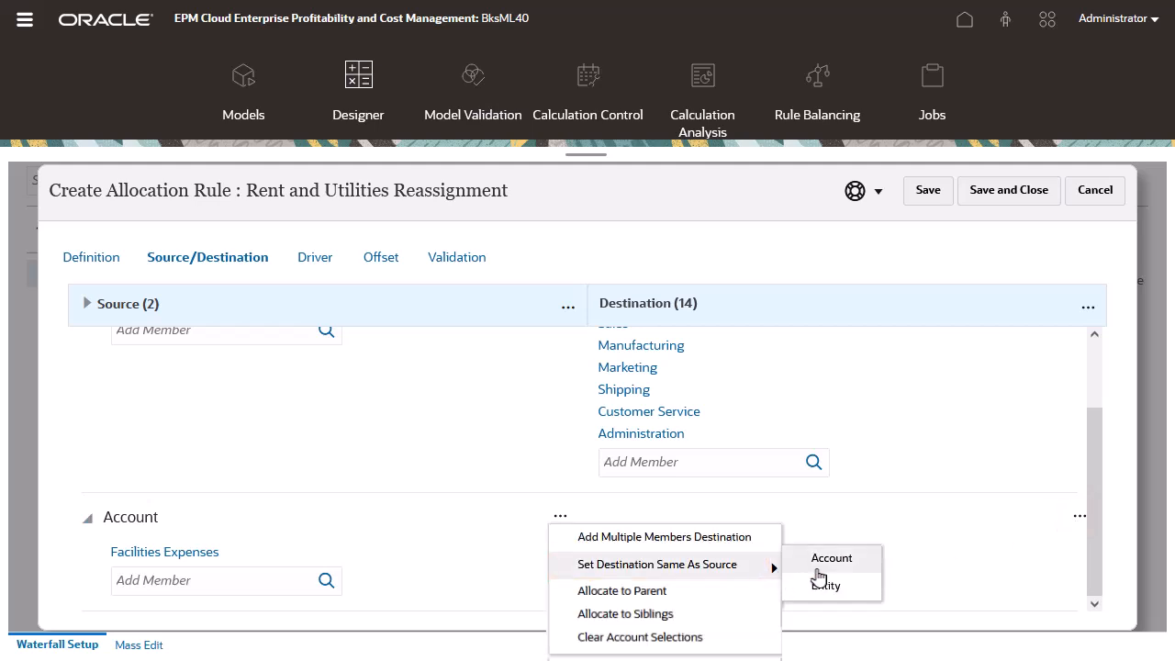
{"action": "left_click", "coordinate": [826, 559]}
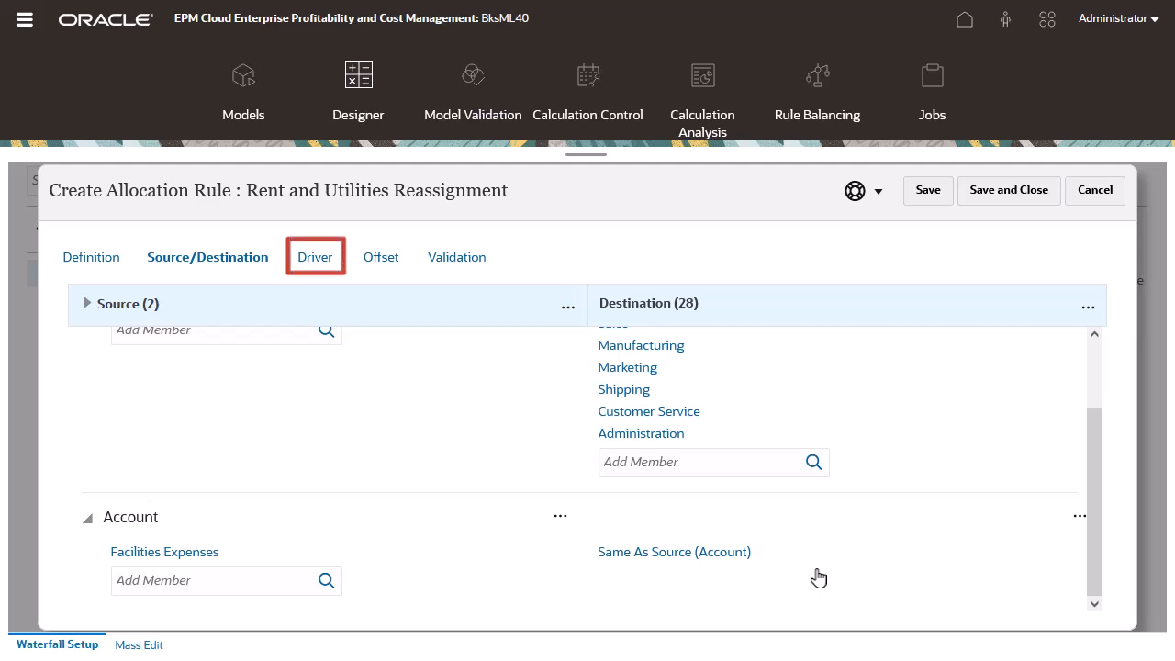
Set the driver location's Account member to Occupancy Square Feet from Cost Center Statistics
{"action": "left_click", "coordinate": [315, 258]}
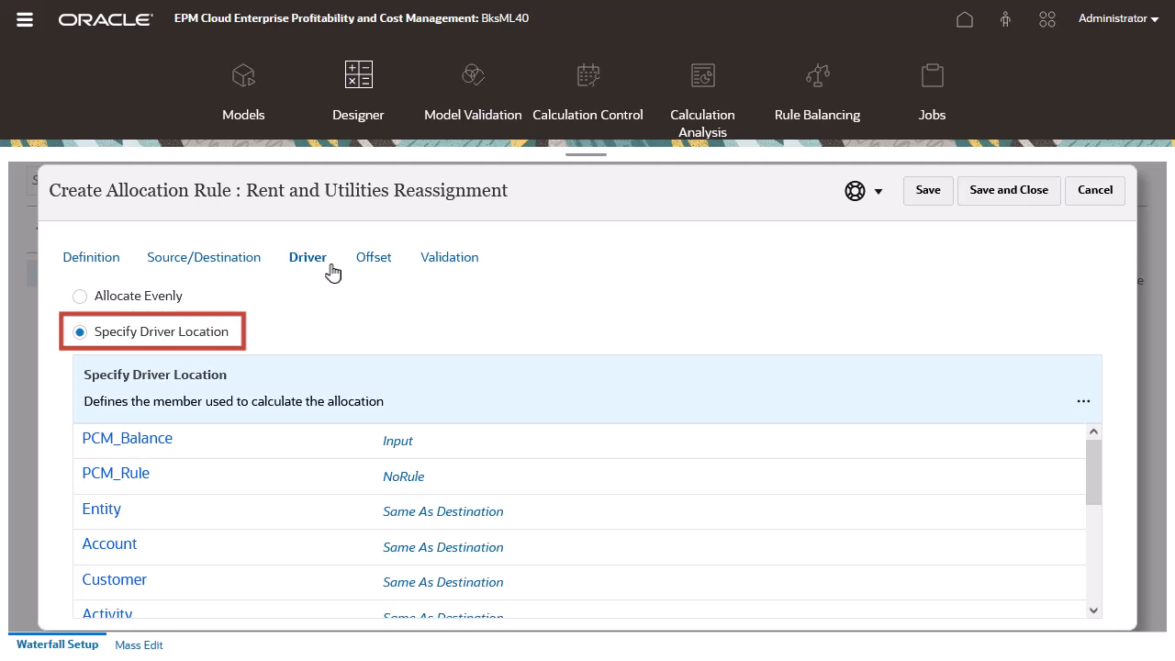
{"action": "left_click_drag", "start_coordinate": [1093, 472], "coordinate": [1096, 504]}
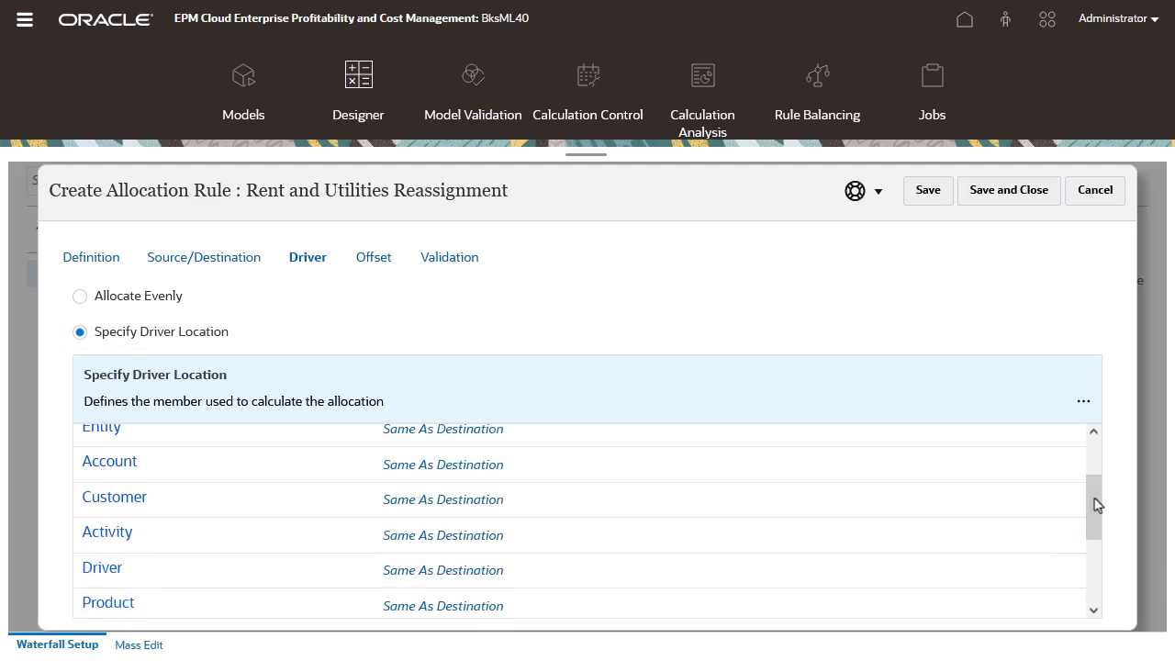
{"action": "left_click", "coordinate": [491, 465]}
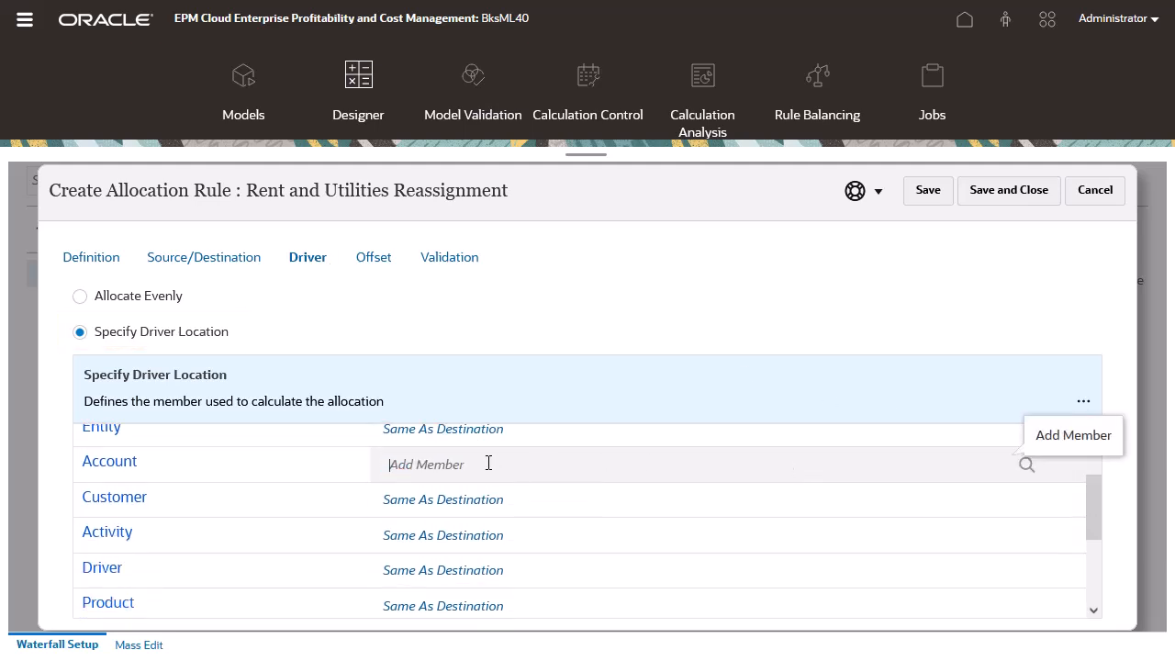
{"action": "left_click", "coordinate": [1032, 470]}
{"action": "left_click", "coordinate": [336, 410]}
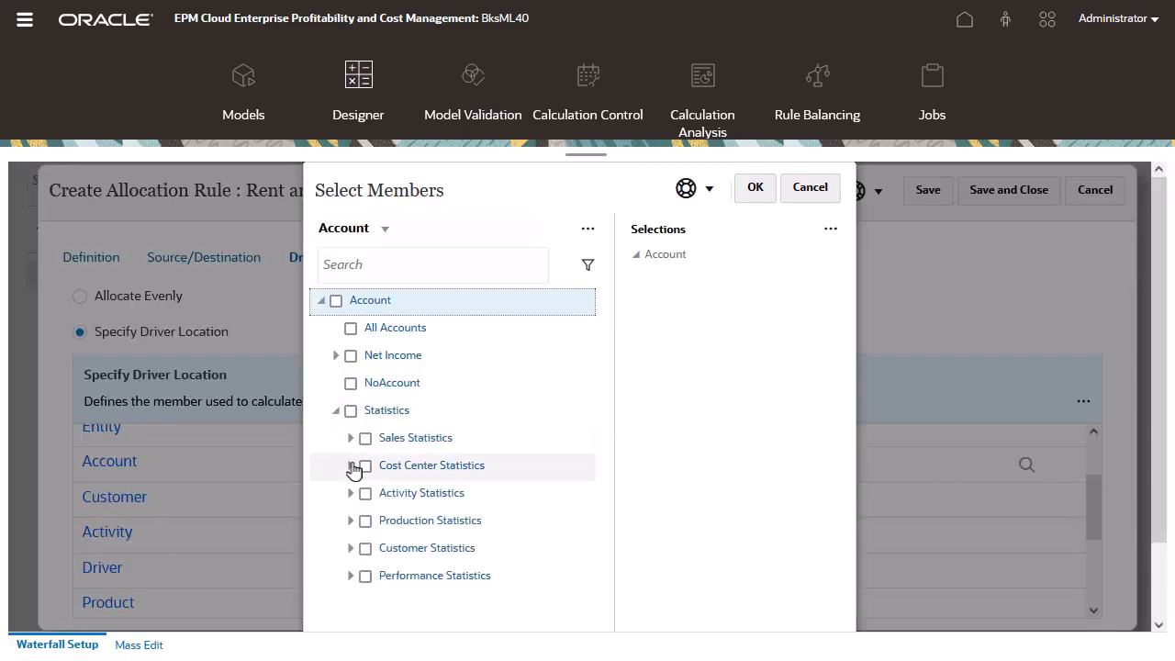
{"action": "left_click", "coordinate": [351, 466]}
{"action": "left_click", "coordinate": [380, 493]}
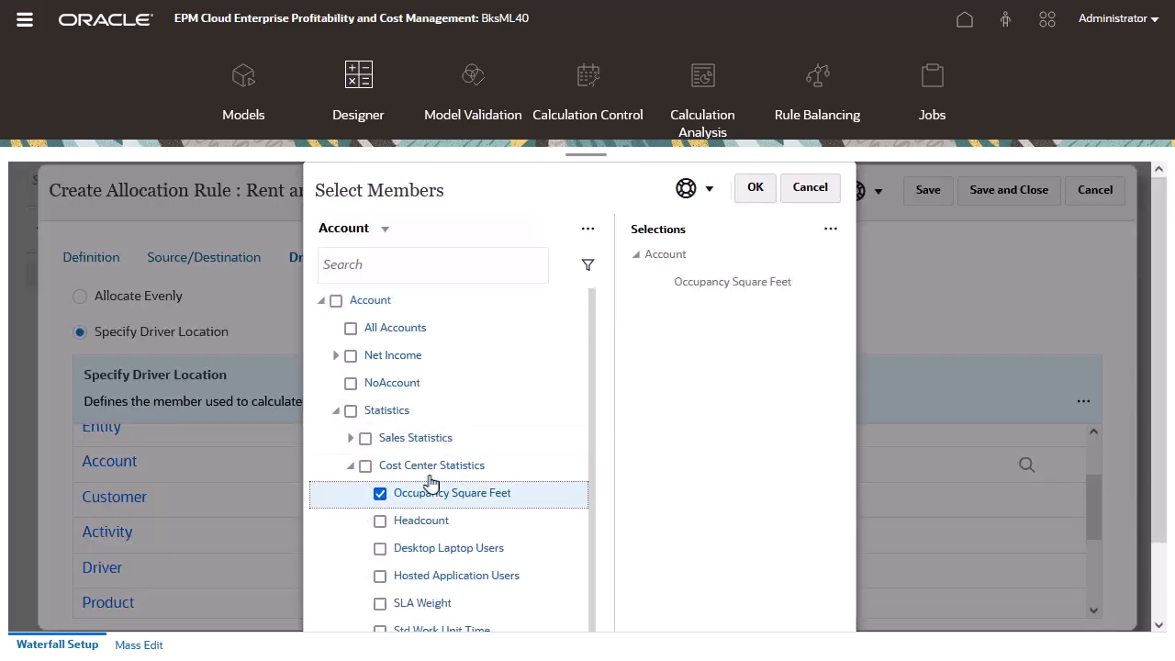
{"action": "left_click", "coordinate": [747, 197]}
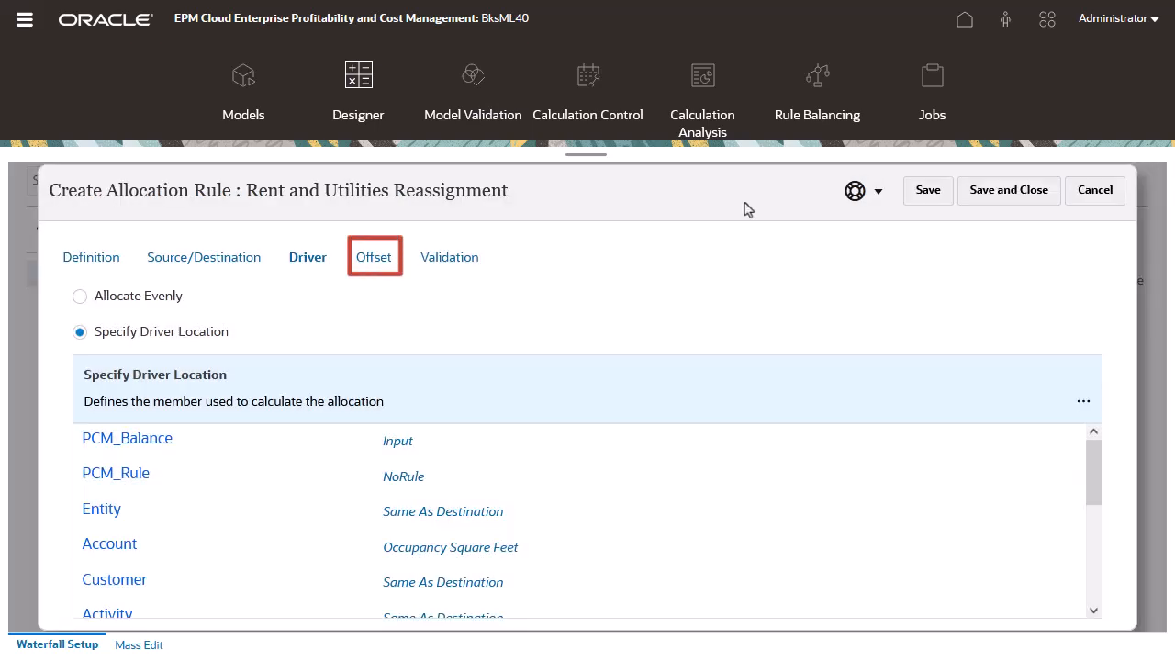
Try posting the rule's offset to an alternate location, and return it to the source location
{"action": "left_click", "coordinate": [381, 259]}
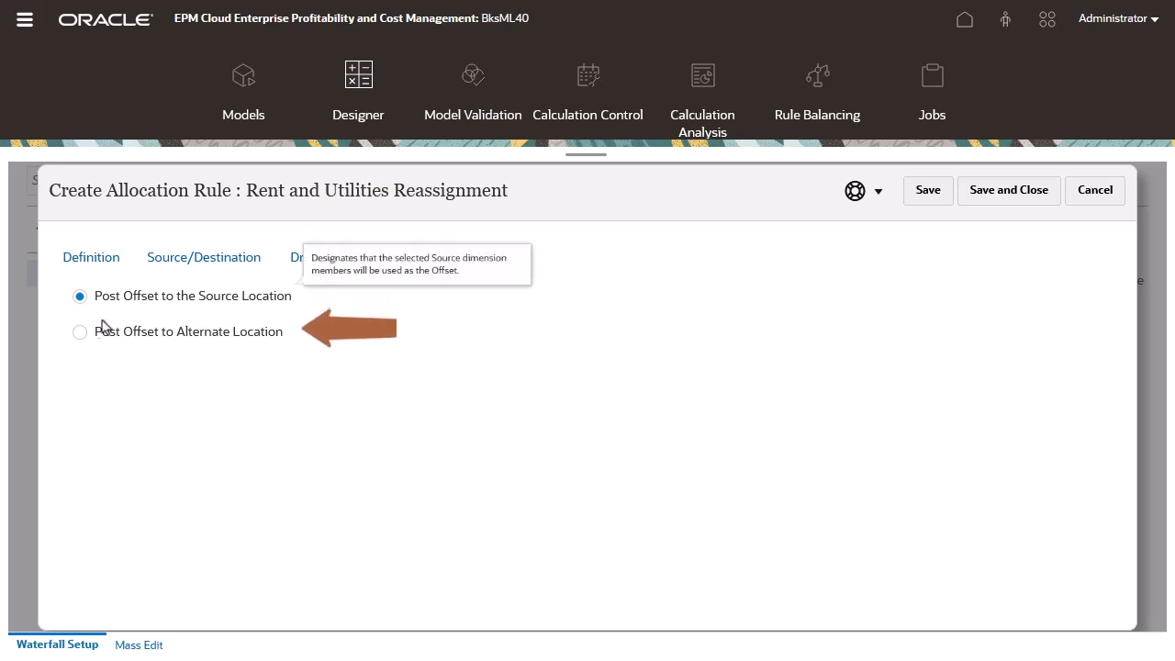
{"action": "left_click", "coordinate": [80, 334]}
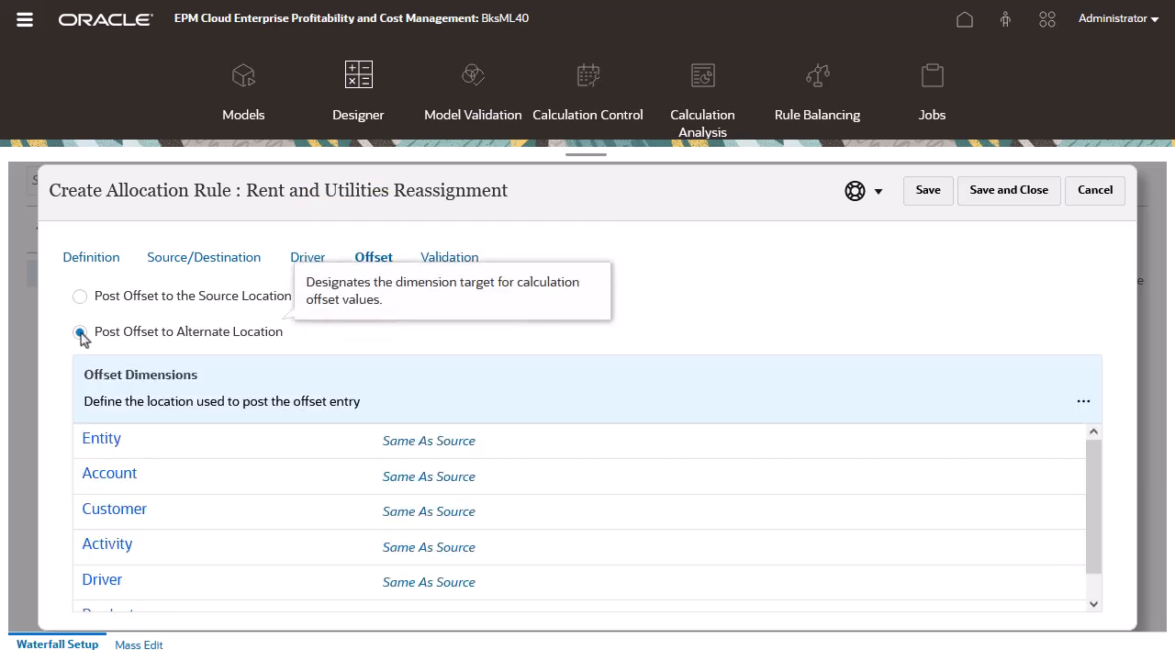
{"action": "left_click", "coordinate": [82, 298]}
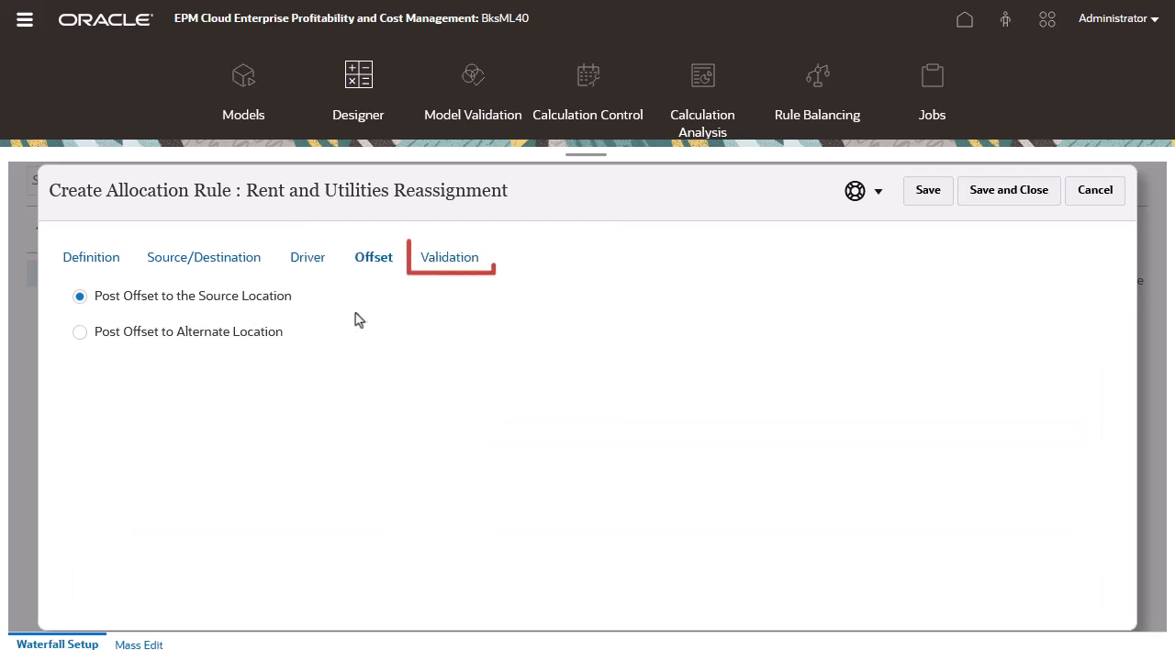
Check the allocation rule's validation status, and save and close the rule
{"action": "left_click", "coordinate": [452, 272]}
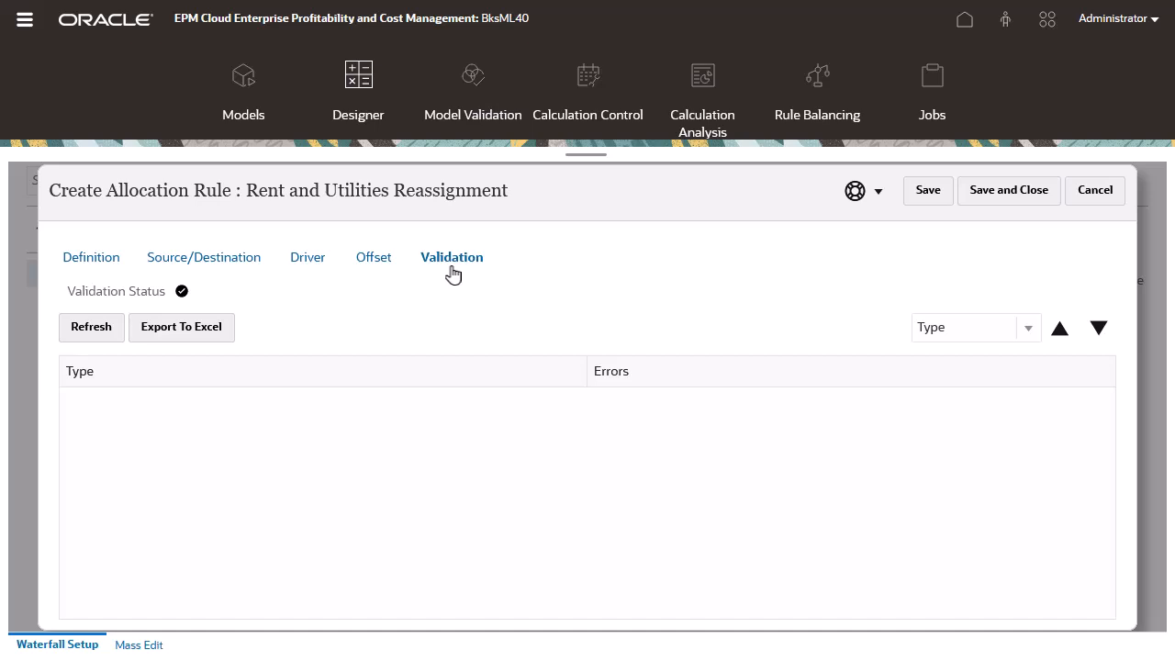
{"action": "left_click", "coordinate": [1019, 207]}
{"action": "left_click", "coordinate": [644, 440]}
Create an enabled custom calculation rule Utilities Expense Adjustment in Occupancy Expense Allocations, with the description "Increases Utilities Expenses by 15%."
{"action": "left_click", "coordinate": [41, 276]}
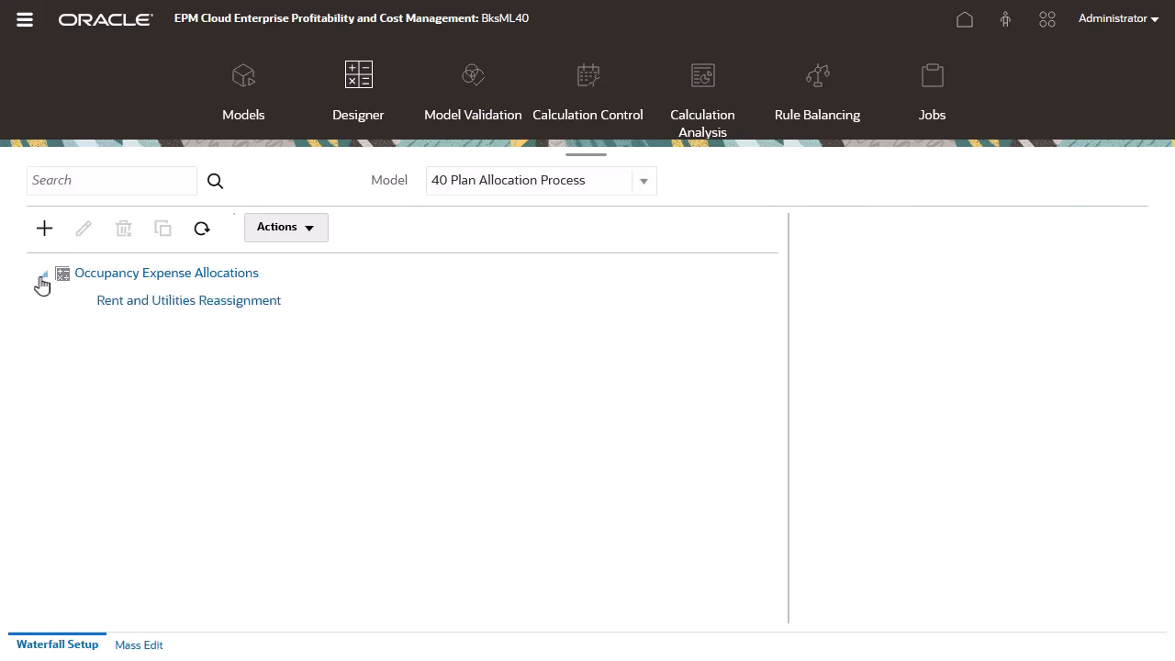
{"action": "left_click", "coordinate": [264, 274]}
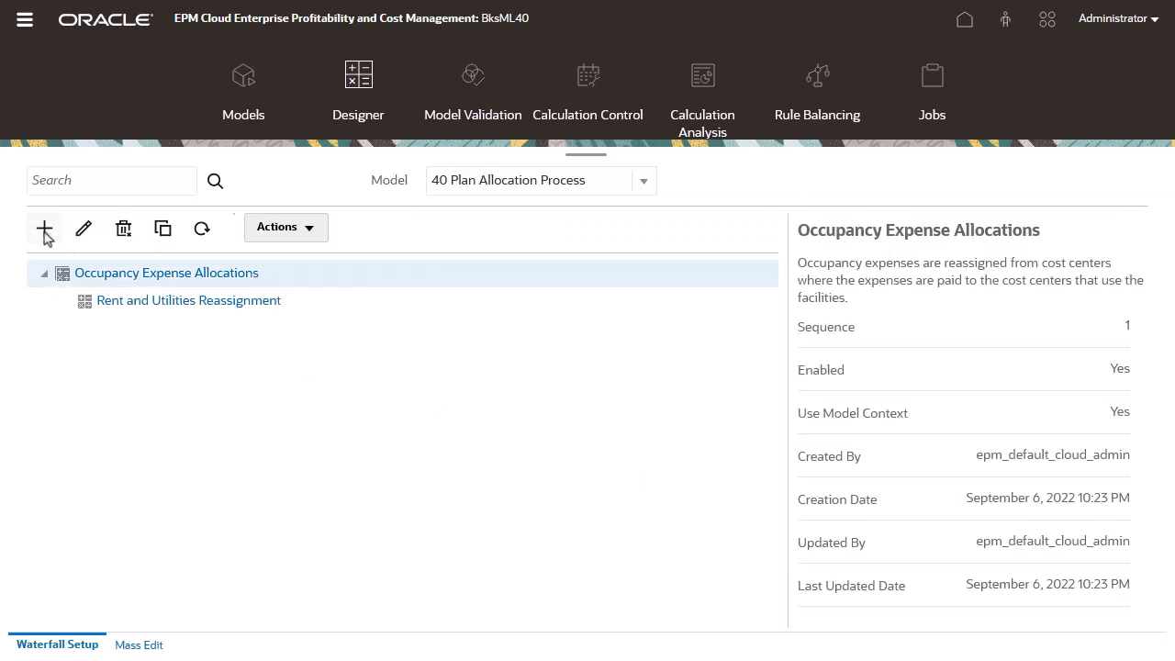
{"action": "left_click", "coordinate": [44, 230]}
{"action": "left_click", "coordinate": [64, 288]}
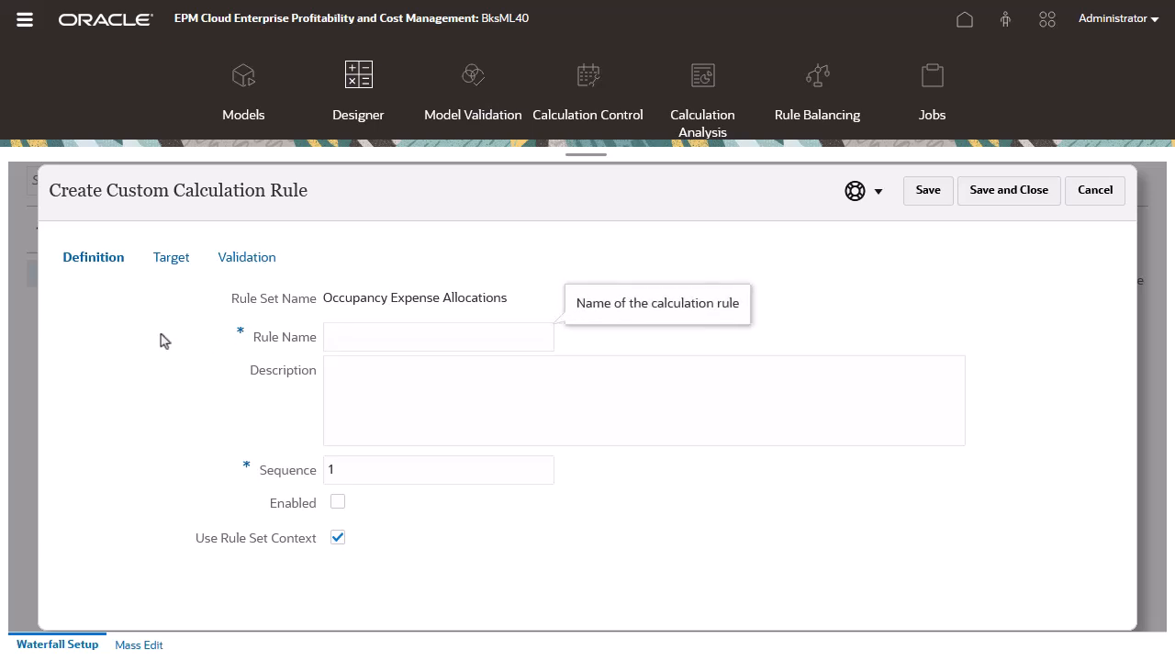
{"action": "type", "text": "Utilities Expense Adjustment"}
{"action": "key", "text": "Tab"}
{"action": "type", "text": "Increases Utilities Expenses by 15%."}
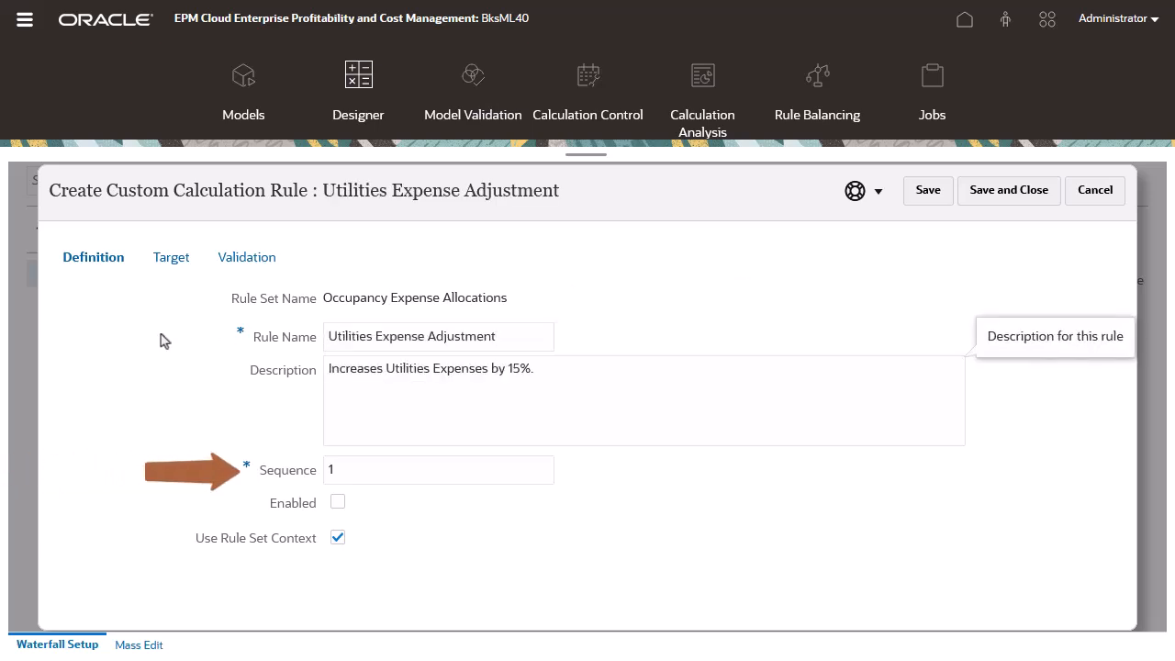
{"action": "left_click", "coordinate": [338, 502]}
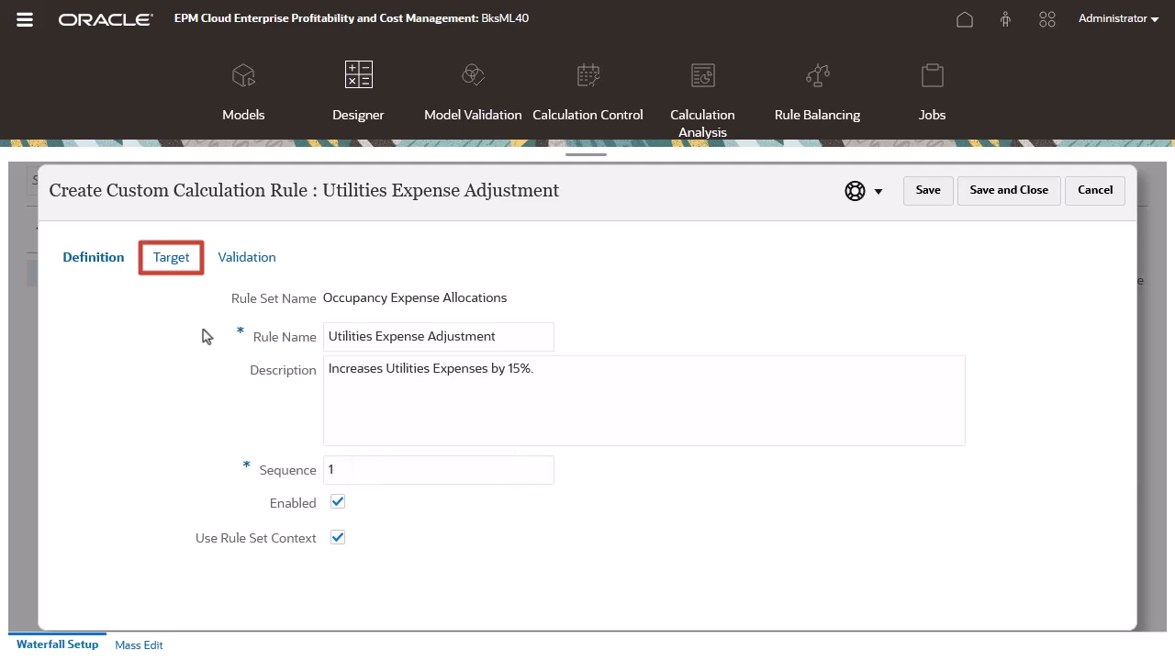
Set the custom calculation rule's target Entity member to Corporate
{"action": "left_click", "coordinate": [171, 261]}
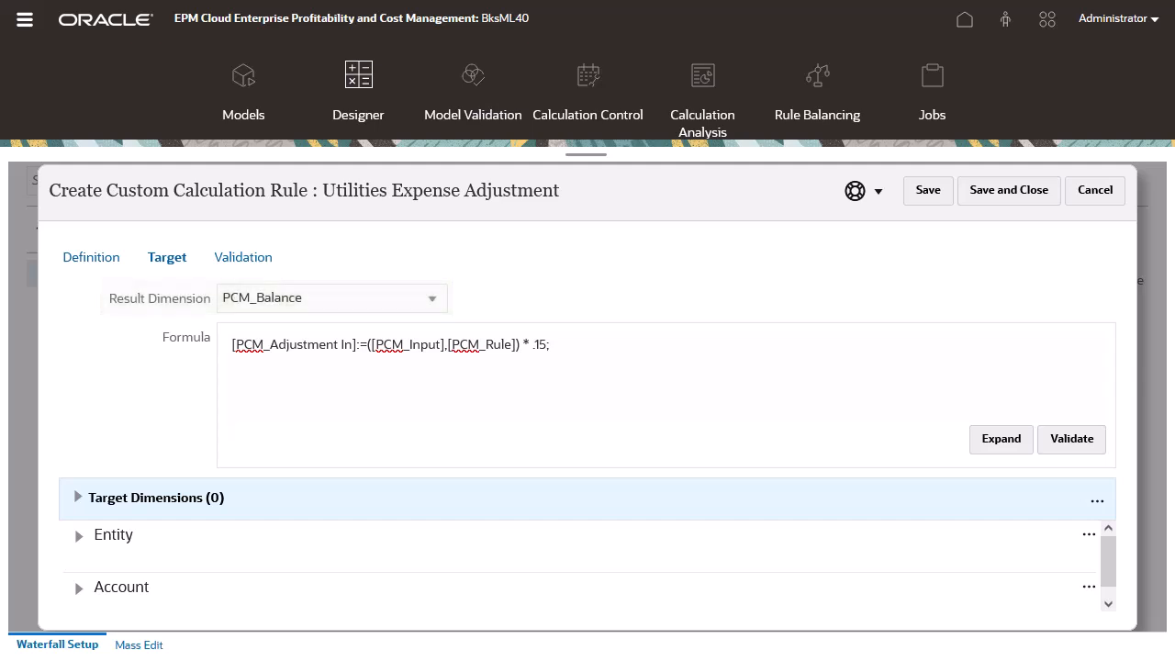
{"action": "left_click", "coordinate": [79, 535]}
{"action": "left_click", "coordinate": [138, 579]}
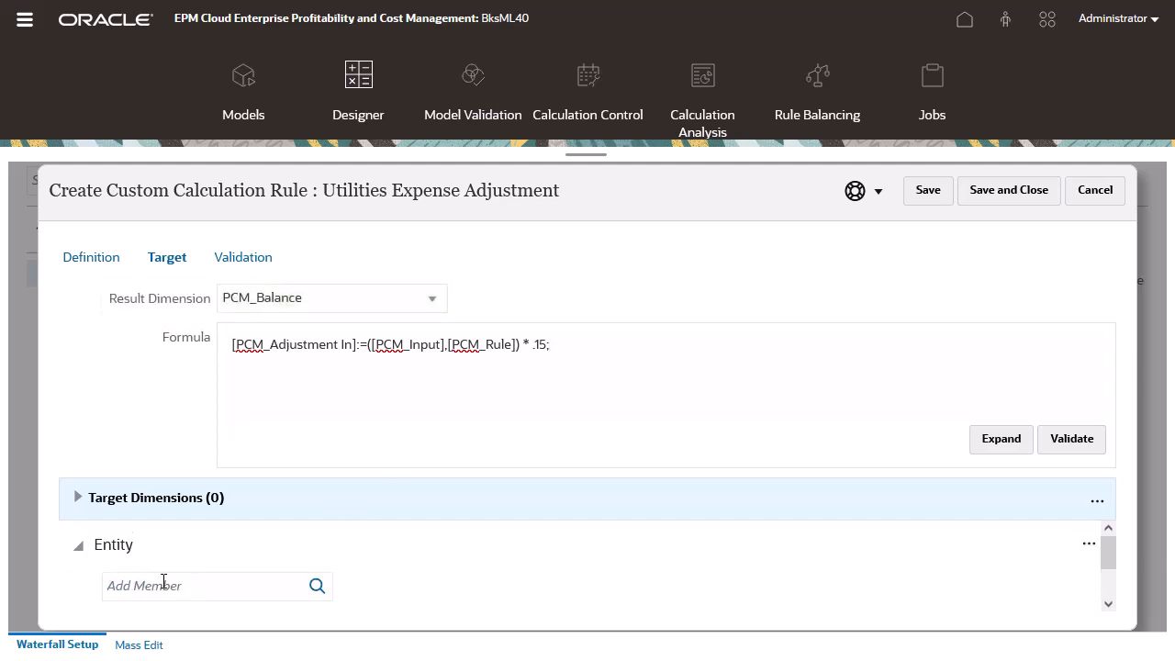
{"action": "left_click", "coordinate": [317, 585]}
{"action": "left_click", "coordinate": [336, 355]}
{"action": "left_click", "coordinate": [366, 383]}
{"action": "left_click", "coordinate": [755, 186]}
Set the target Account member to Utilities, found in Facilities Expenses under Operating Expenses
{"action": "scroll", "coordinate": [1107, 556], "scroll_direction": "down", "scroll_amount": 1}
{"action": "left_click", "coordinate": [78, 575]}
{"action": "left_click", "coordinate": [162, 593]}
{"action": "left_click", "coordinate": [316, 599]}
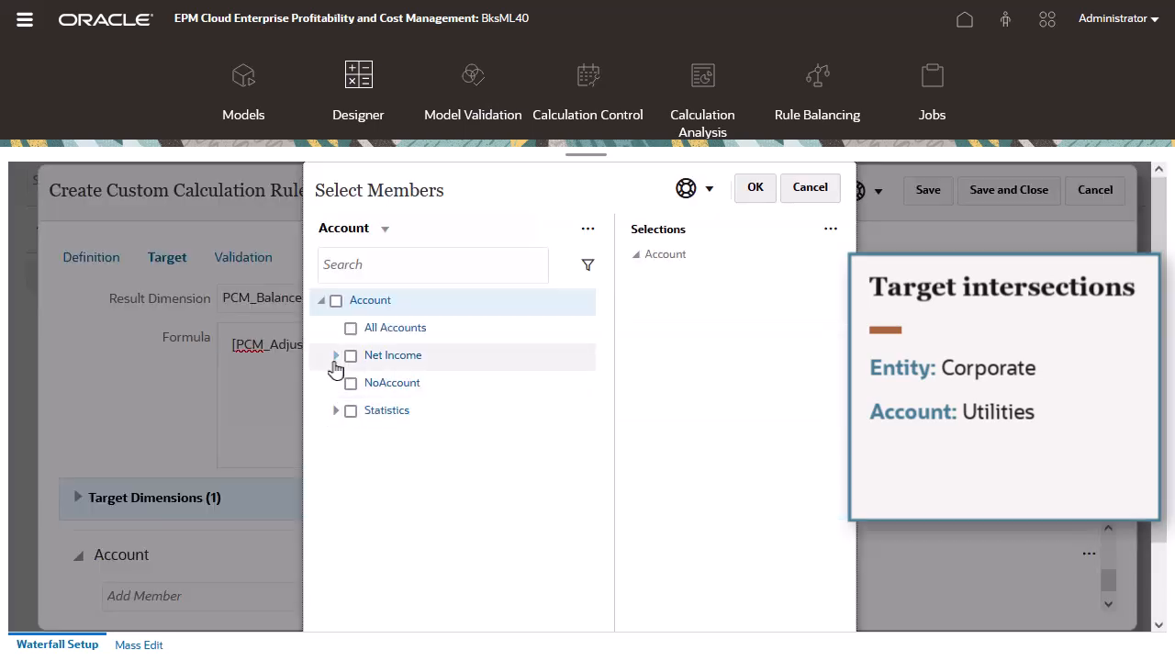
{"action": "left_click", "coordinate": [336, 355]}
{"action": "left_click", "coordinate": [350, 382]}
{"action": "left_click", "coordinate": [364, 438]}
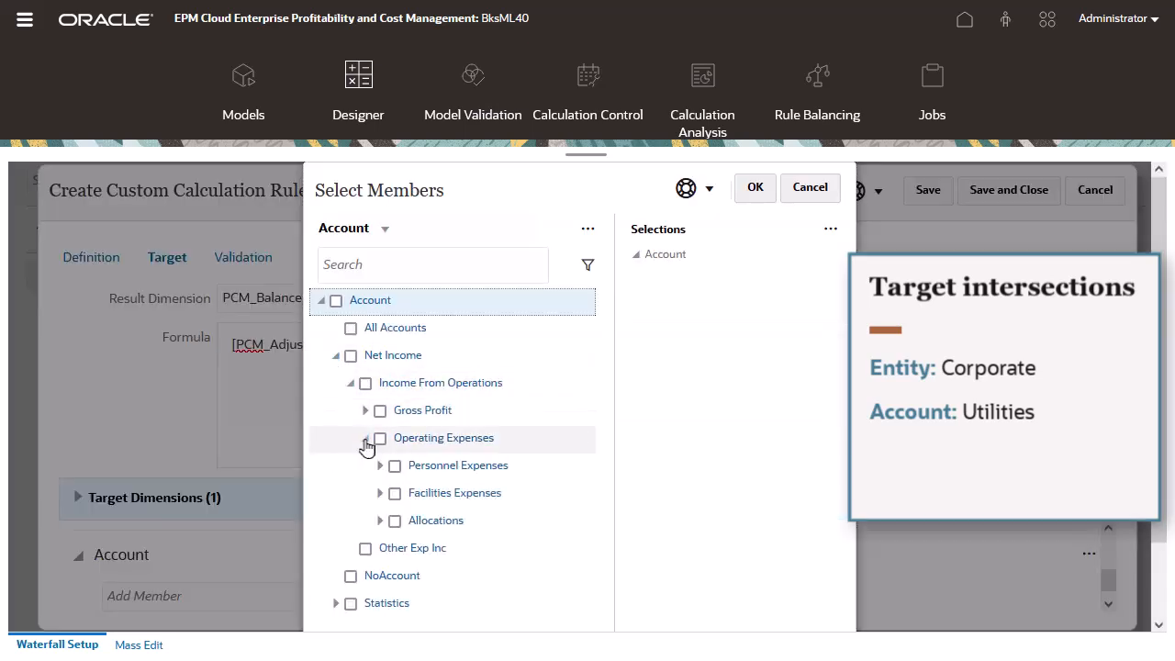
{"action": "left_click", "coordinate": [380, 493]}
{"action": "left_click", "coordinate": [409, 548]}
{"action": "left_click", "coordinate": [754, 187]}
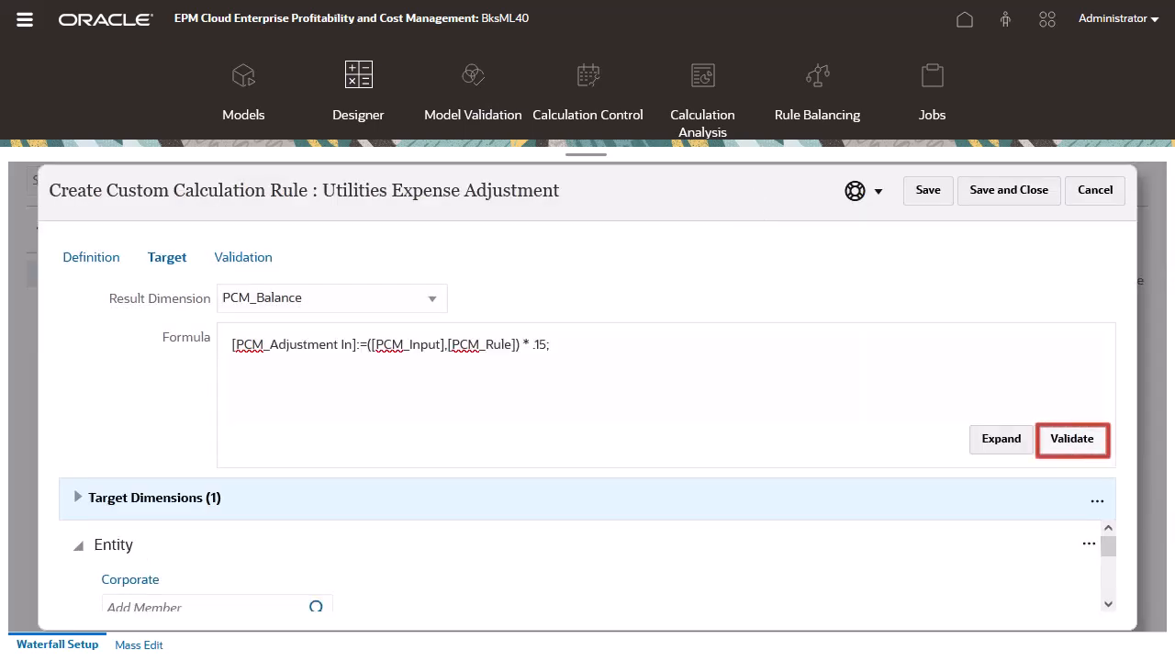
Validate the rule's formula, check its validation status, and save and close the rule
{"action": "left_click", "coordinate": [1097, 446]}
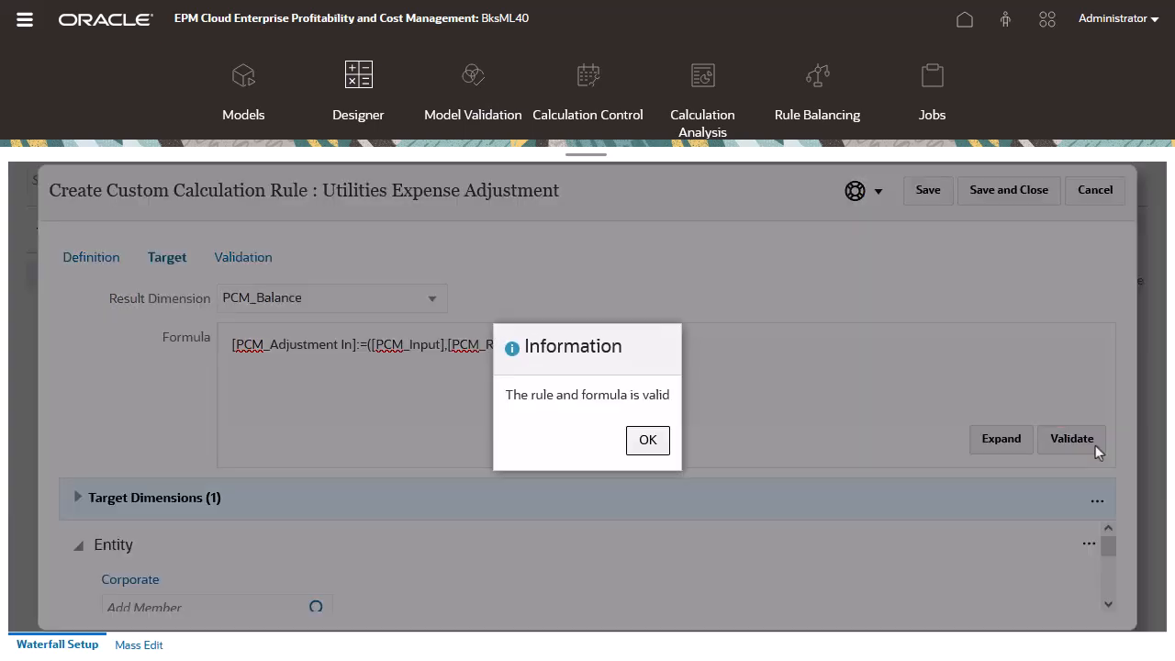
{"action": "left_click", "coordinate": [648, 442]}
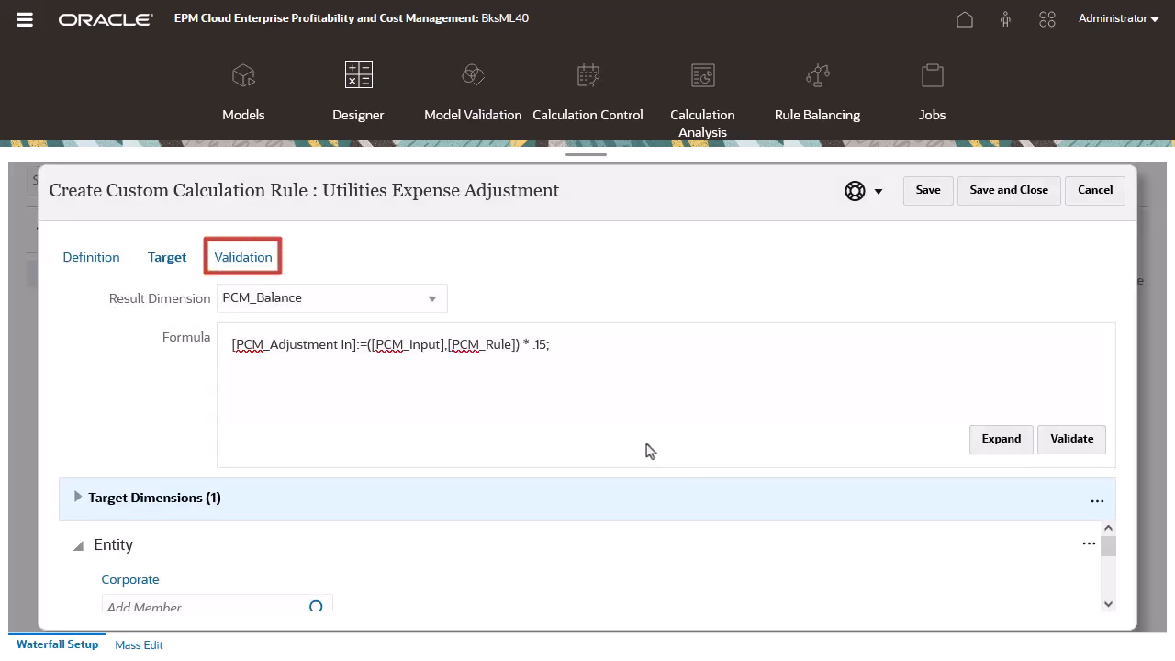
{"action": "left_click", "coordinate": [262, 265]}
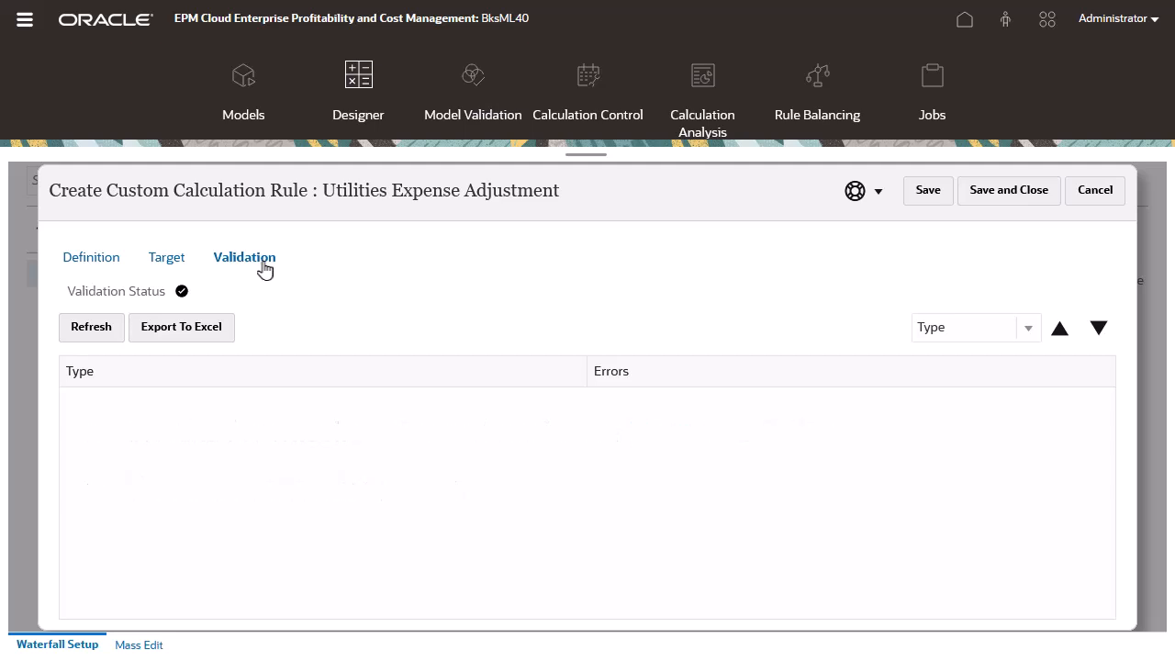
{"action": "left_click", "coordinate": [973, 194]}
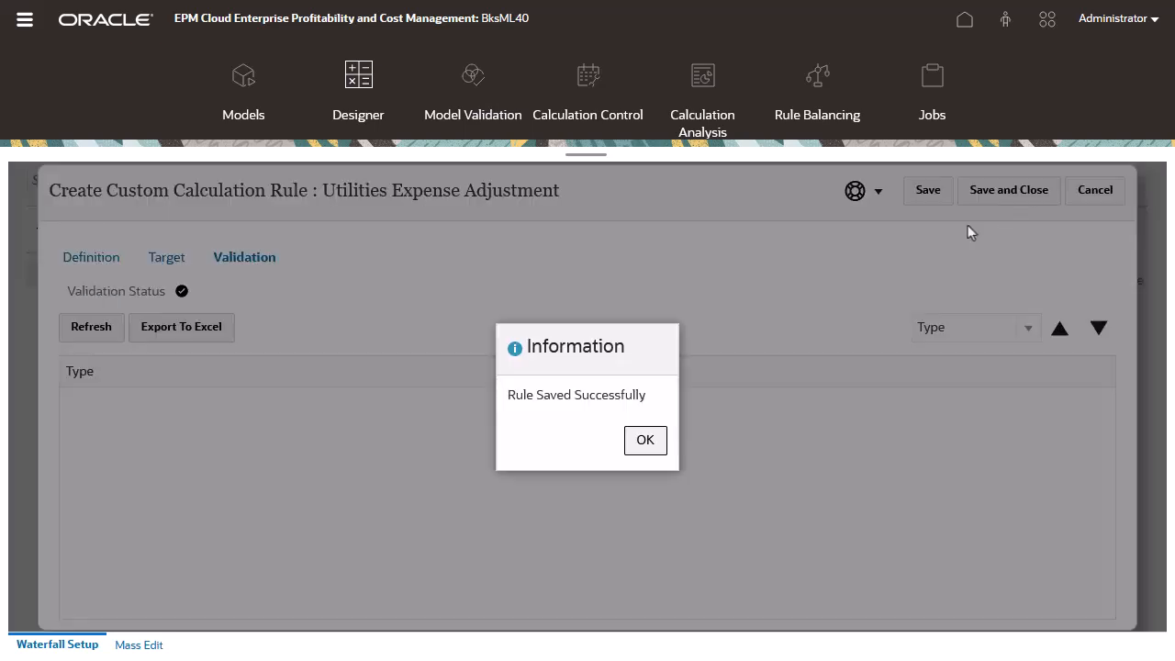
{"action": "left_click", "coordinate": [647, 441]}
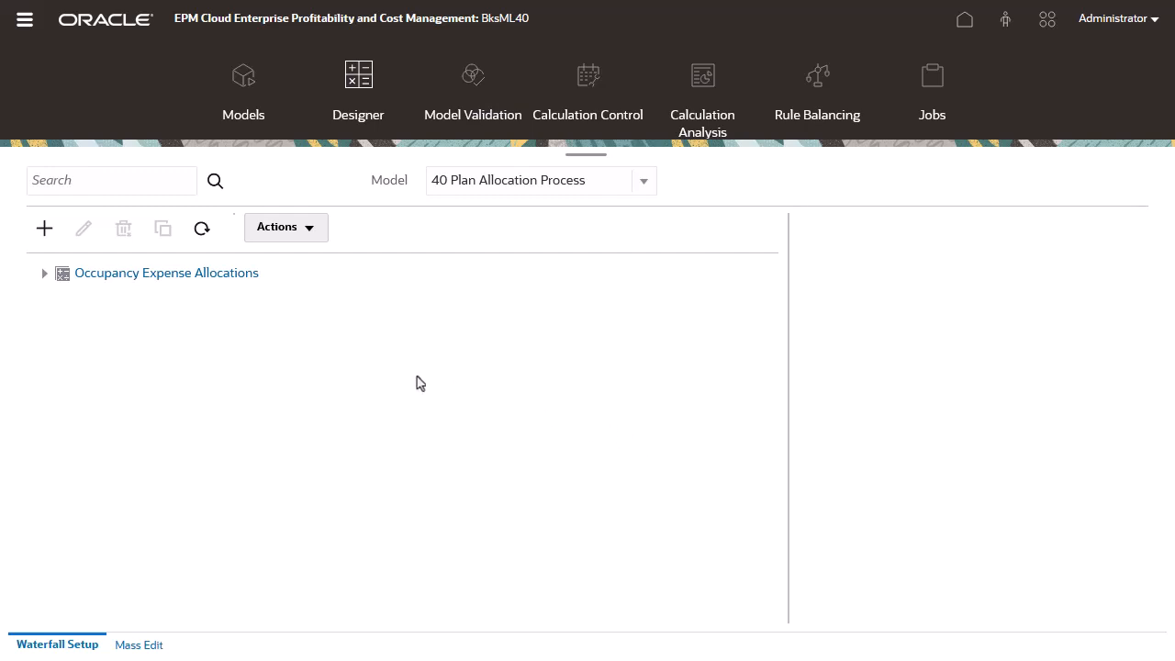
Change the sequence of Rent and Utilities Reassignment to run after Utilities Expense Adjustment, save and close it, and expand the rule set to check the order
{"action": "left_click", "coordinate": [45, 275]}
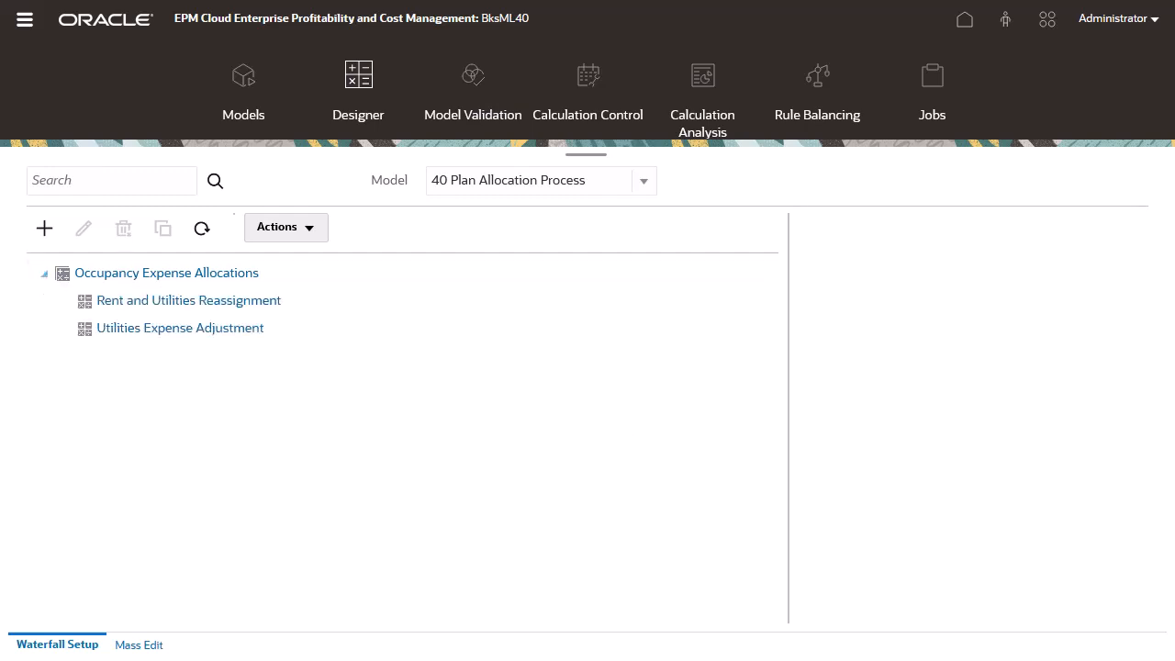
{"action": "left_click", "coordinate": [137, 302]}
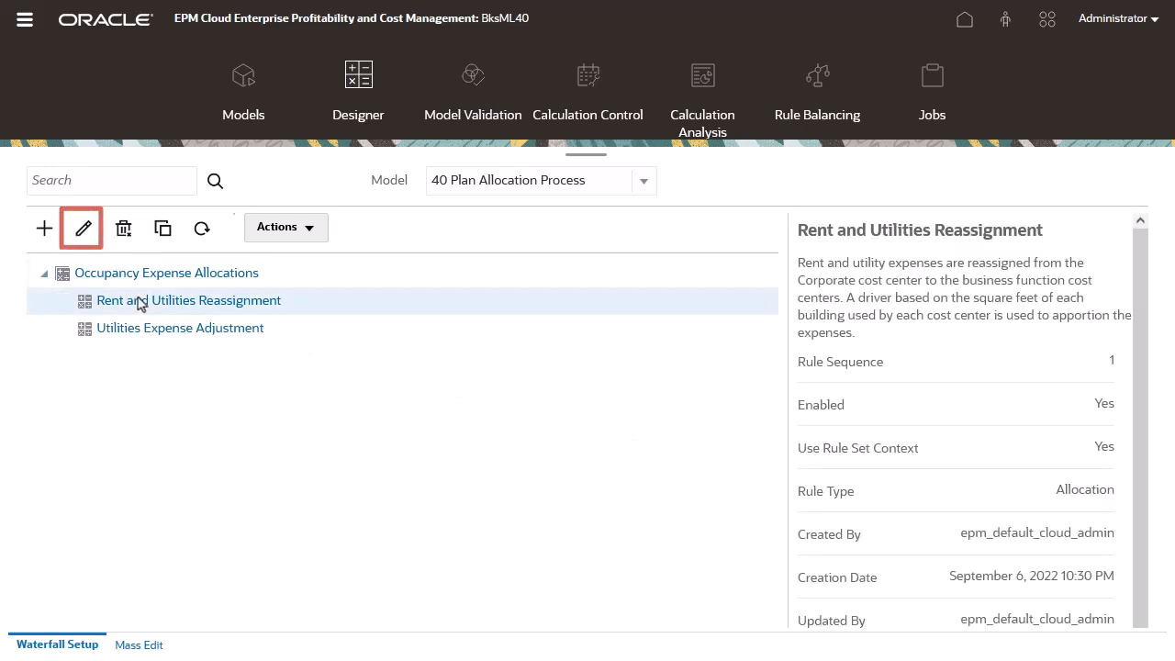
{"action": "left_click", "coordinate": [84, 230]}
{"action": "left_click_drag", "start_coordinate": [340, 469], "coordinate": [327, 470]}
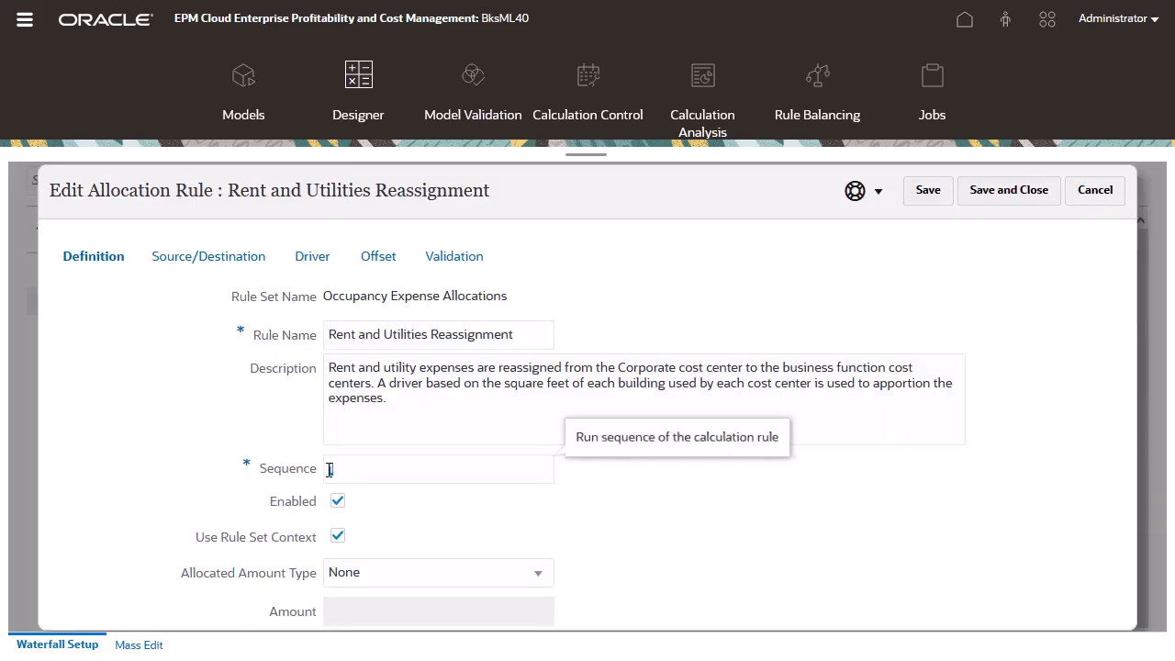
{"action": "left_click", "coordinate": [976, 193]}
{"action": "left_click", "coordinate": [655, 450]}
{"action": "left_click", "coordinate": [43, 276]}
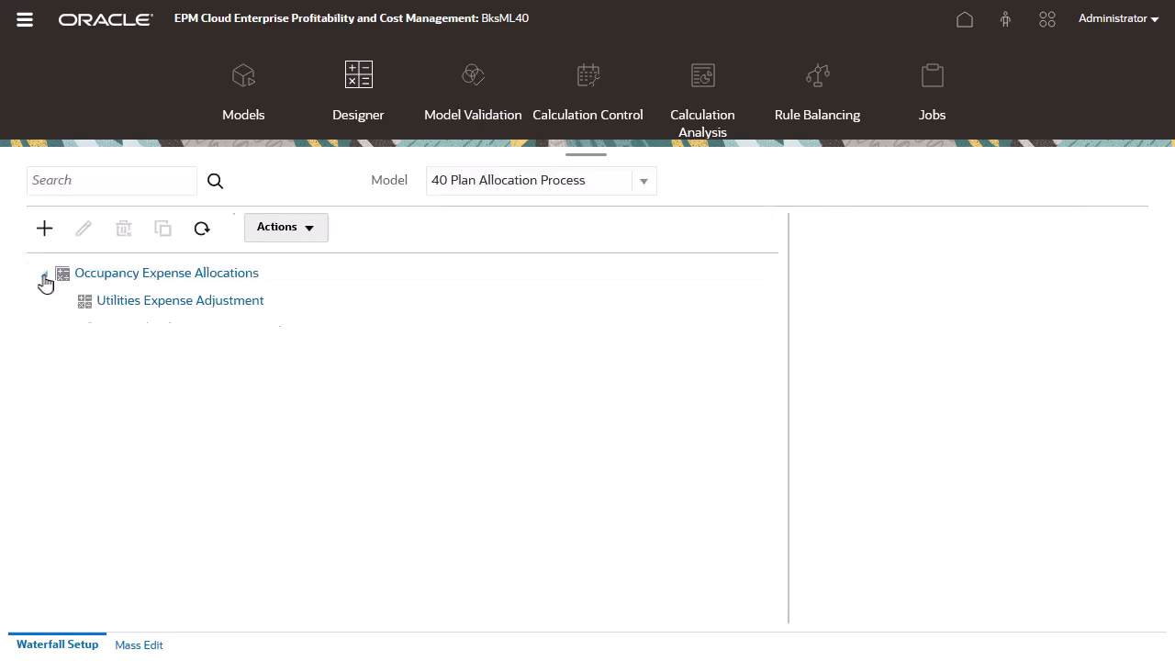